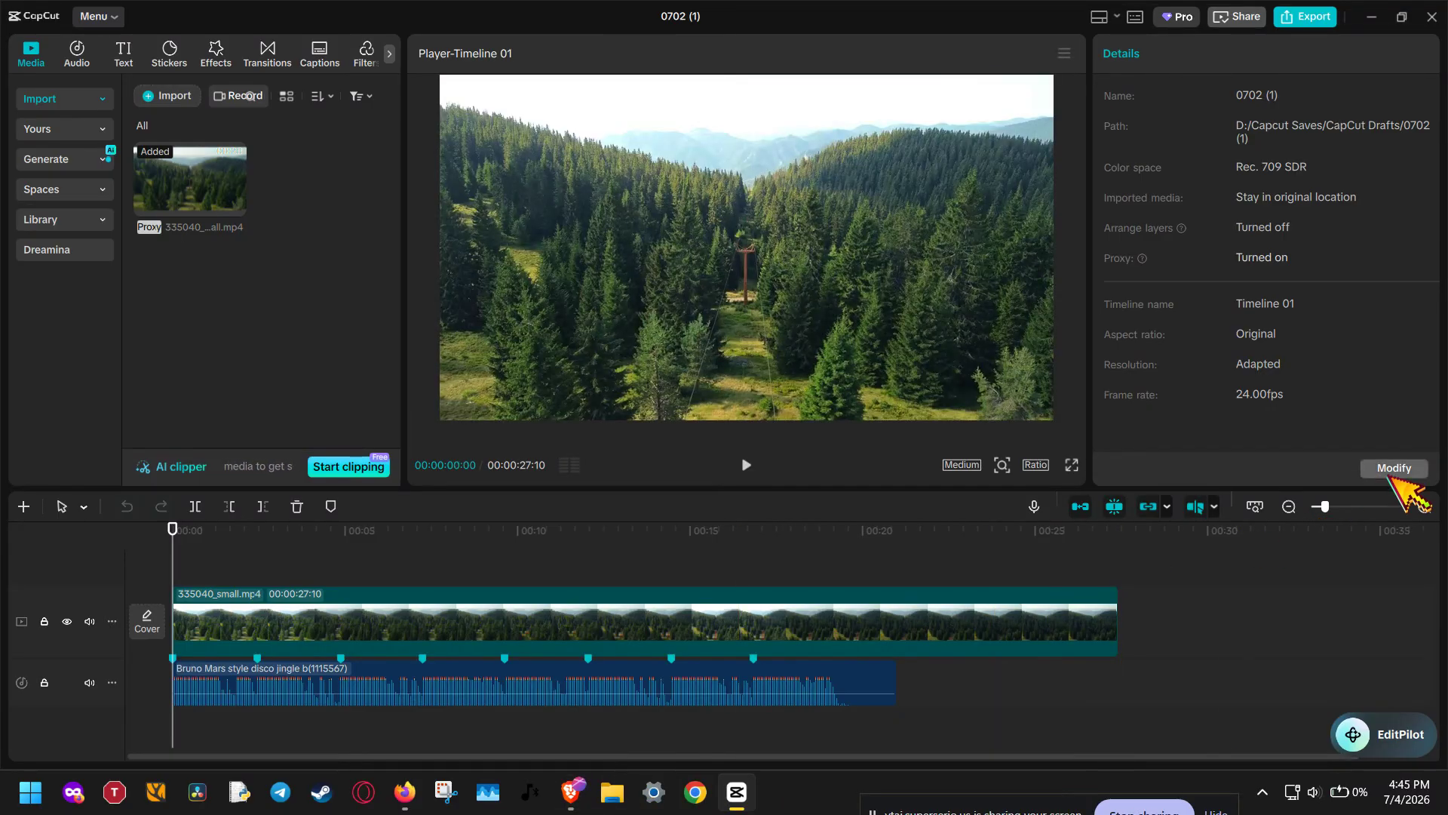
# Try turning off the proxy in the project's performance settings and discard the change.
pyautogui.click(1392, 472)
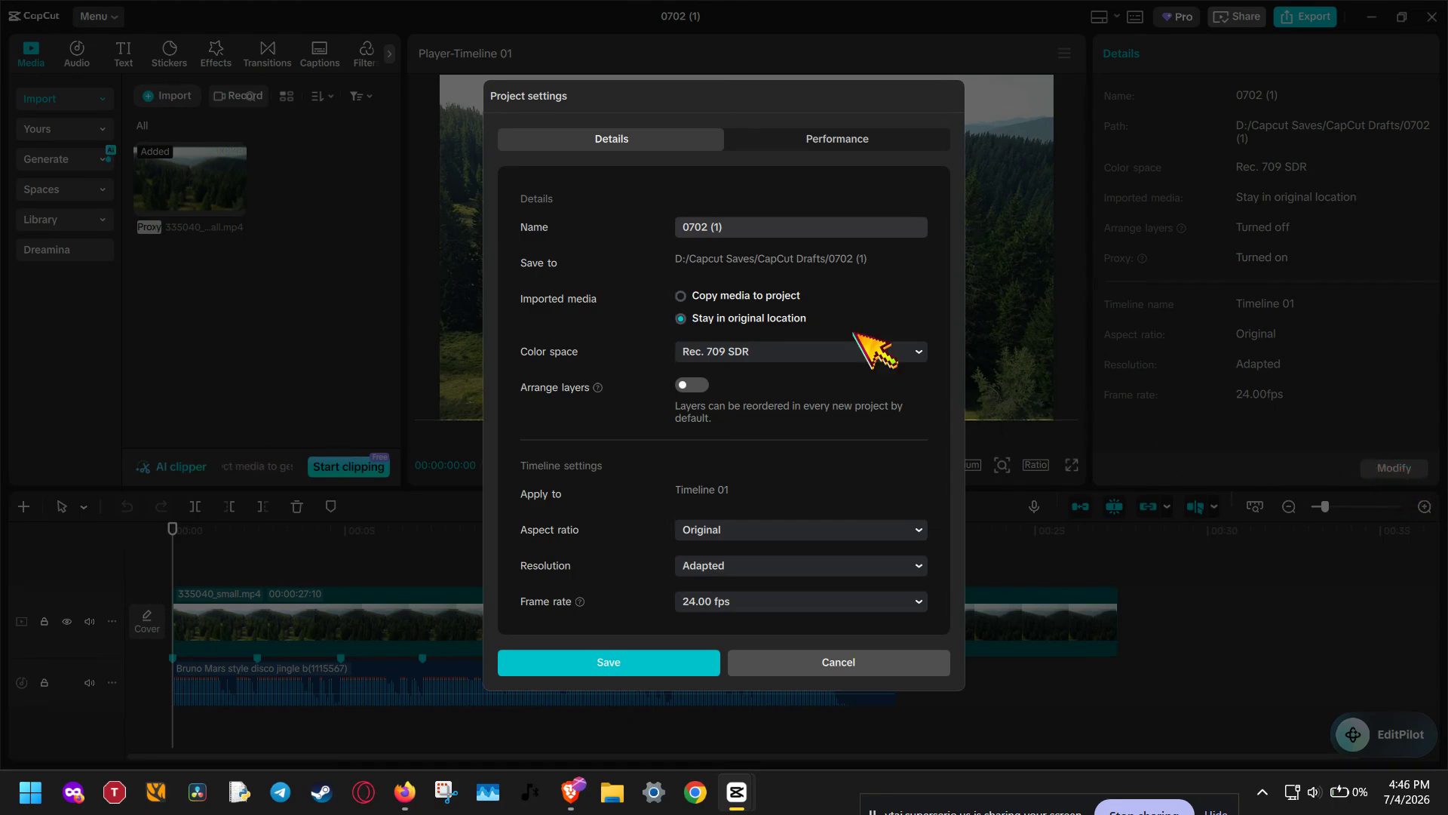
pyautogui.click(864, 143)
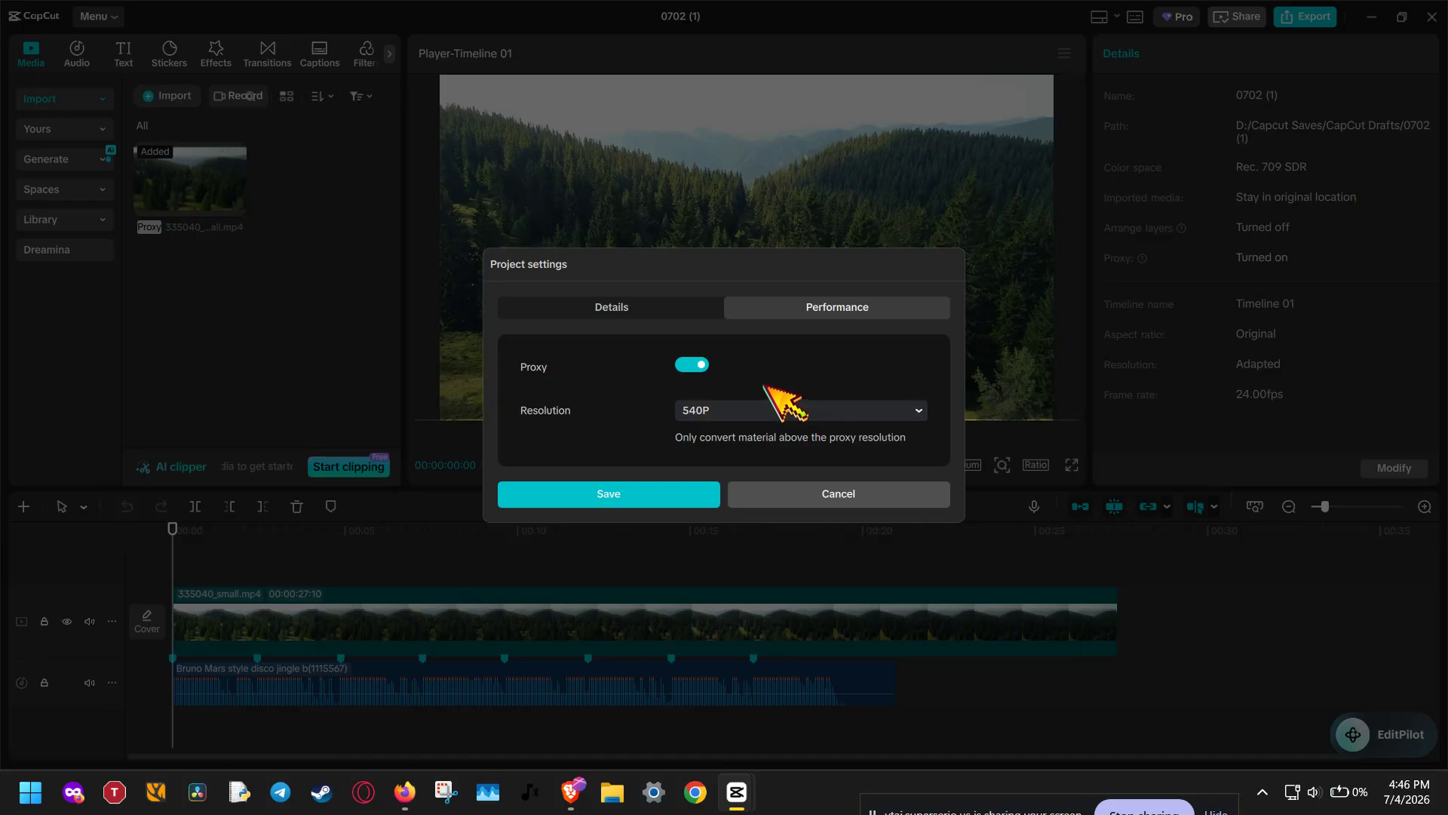
pyautogui.click(692, 365)
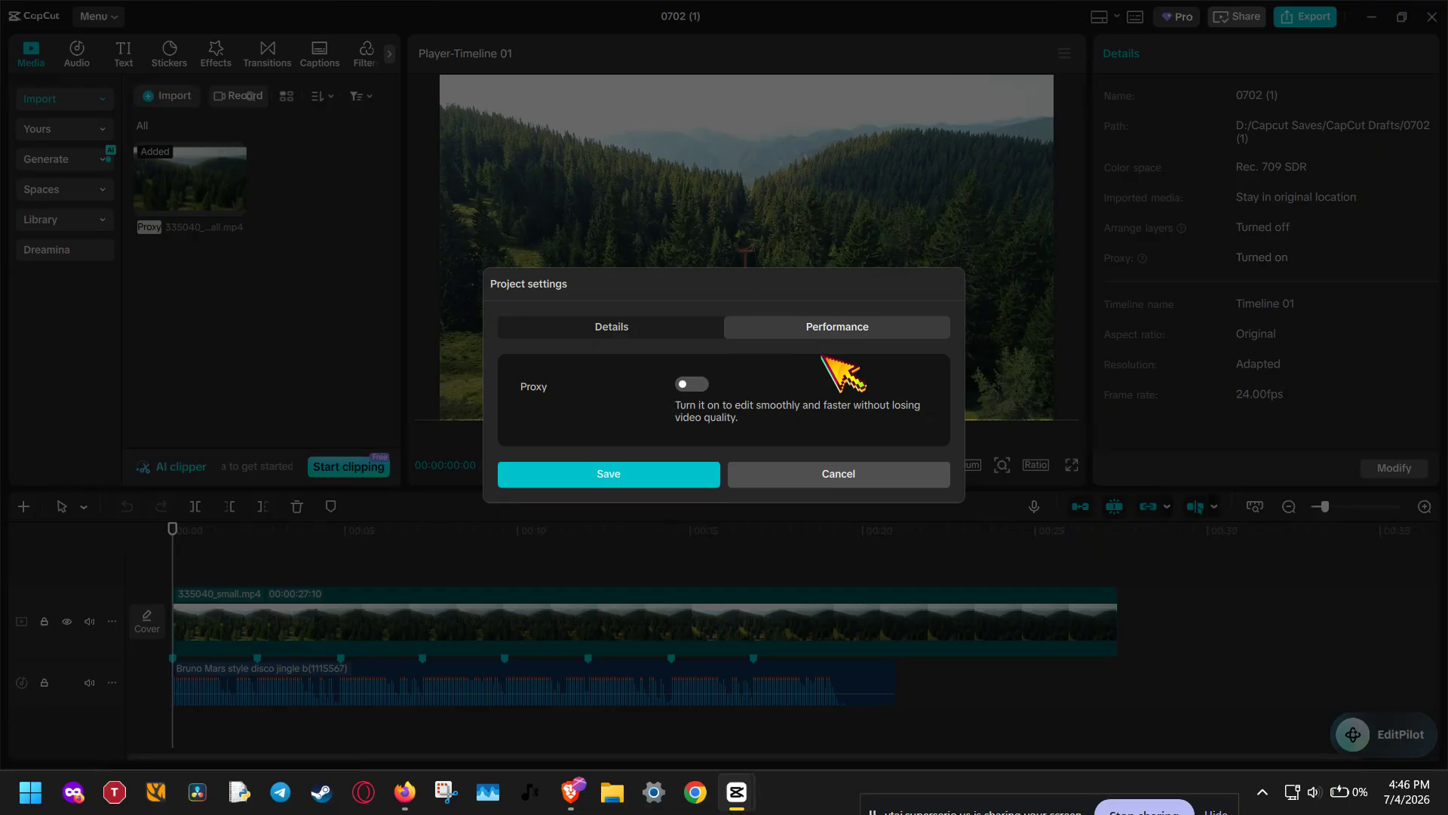
pyautogui.click(760, 481)
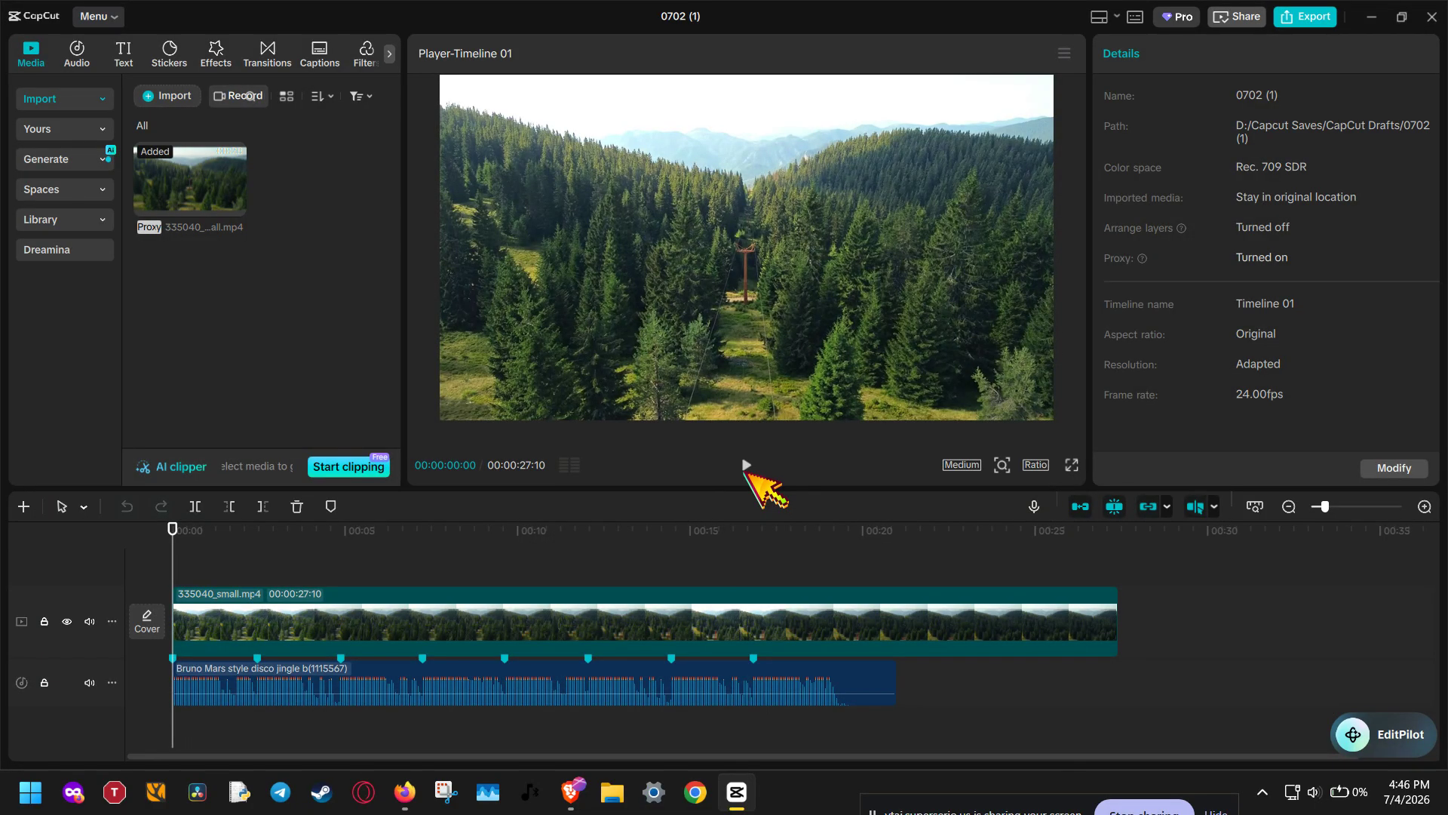
# Try a custom 1920 x 1080 resolution in the project settings and set the timeline's aspect ratio to 9:16.
pyautogui.click(1394, 468)
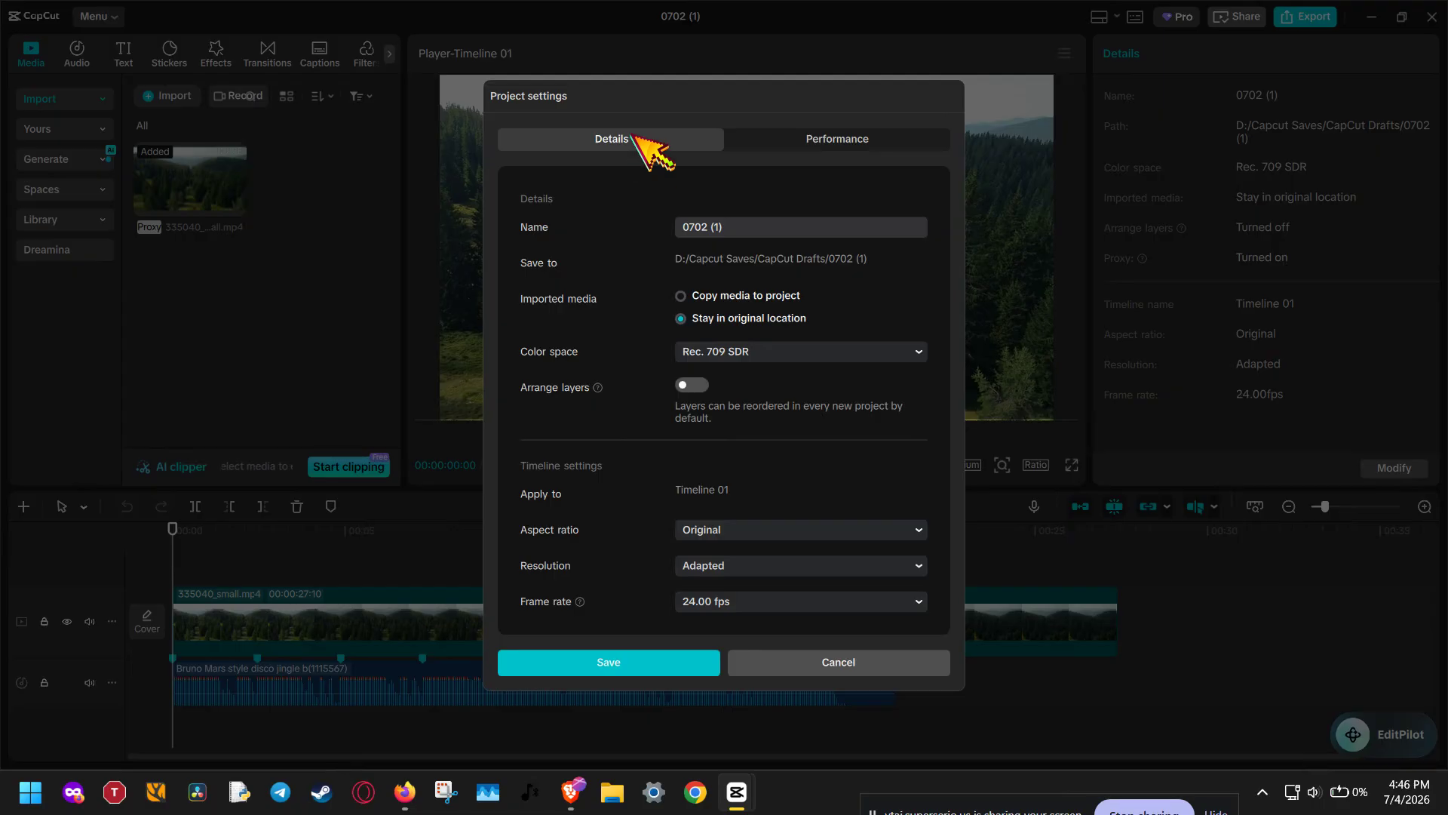
pyautogui.click(746, 528)
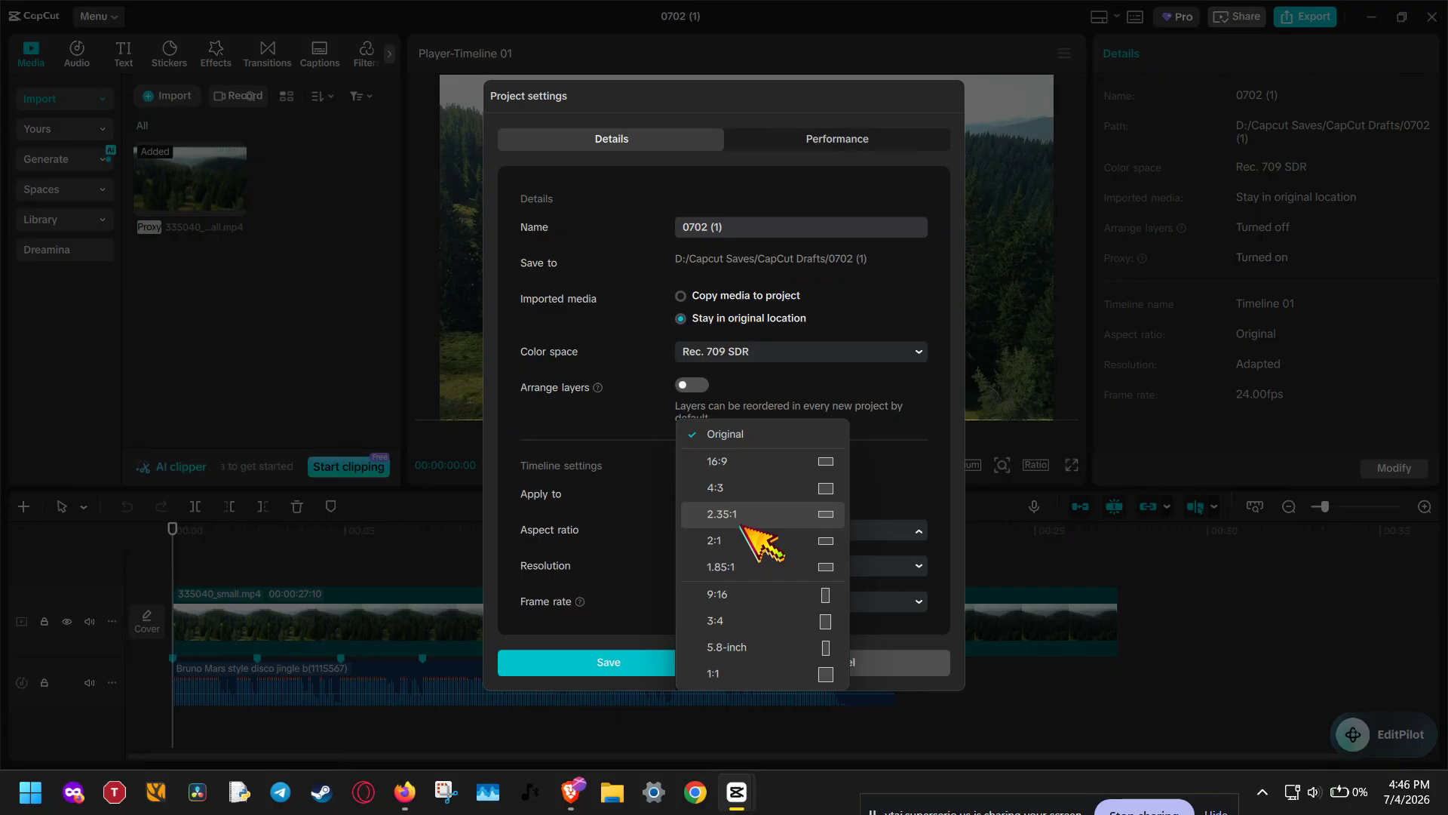
pyautogui.click(625, 544)
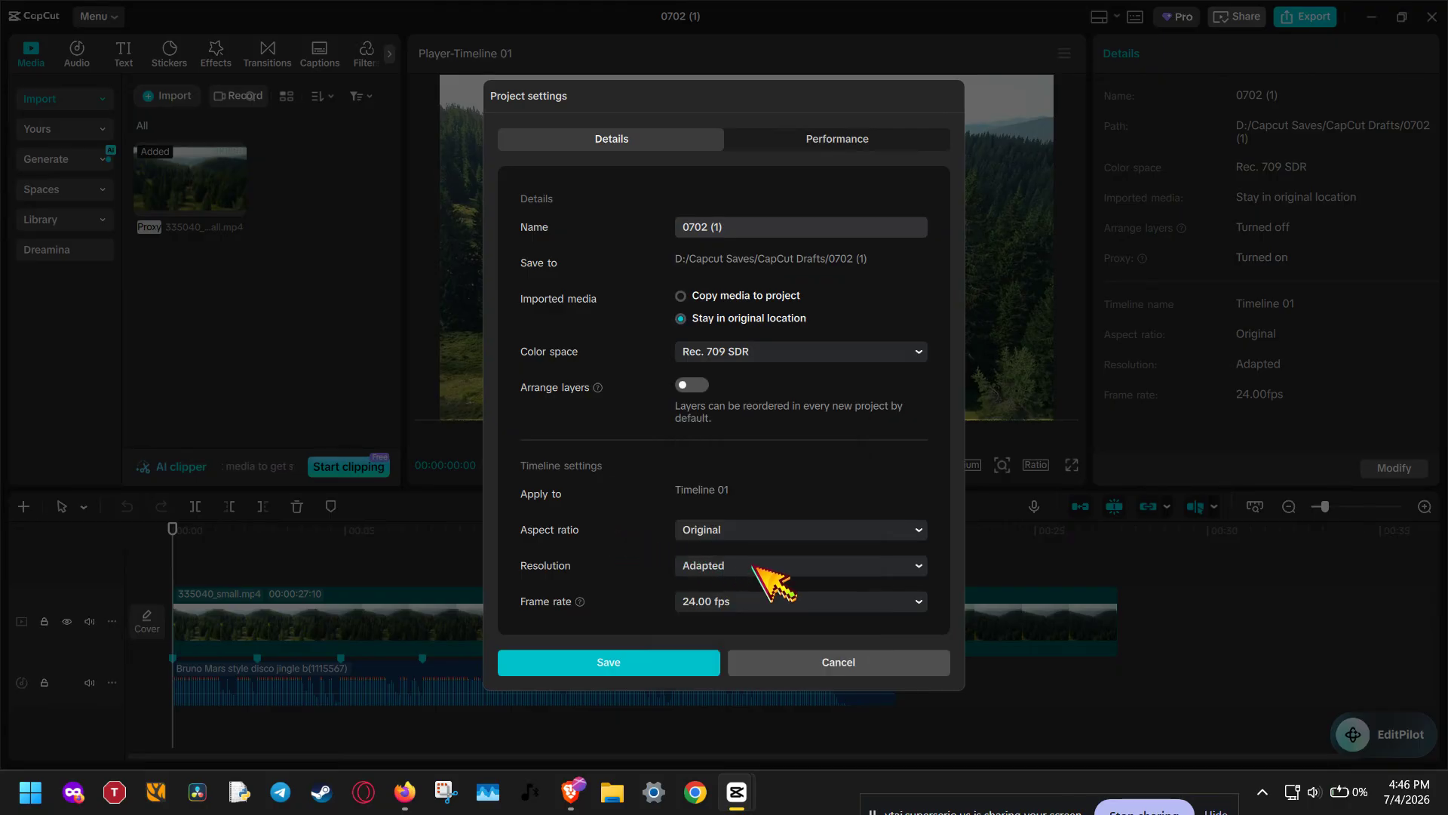
pyautogui.click(762, 567)
pyautogui.click(764, 629)
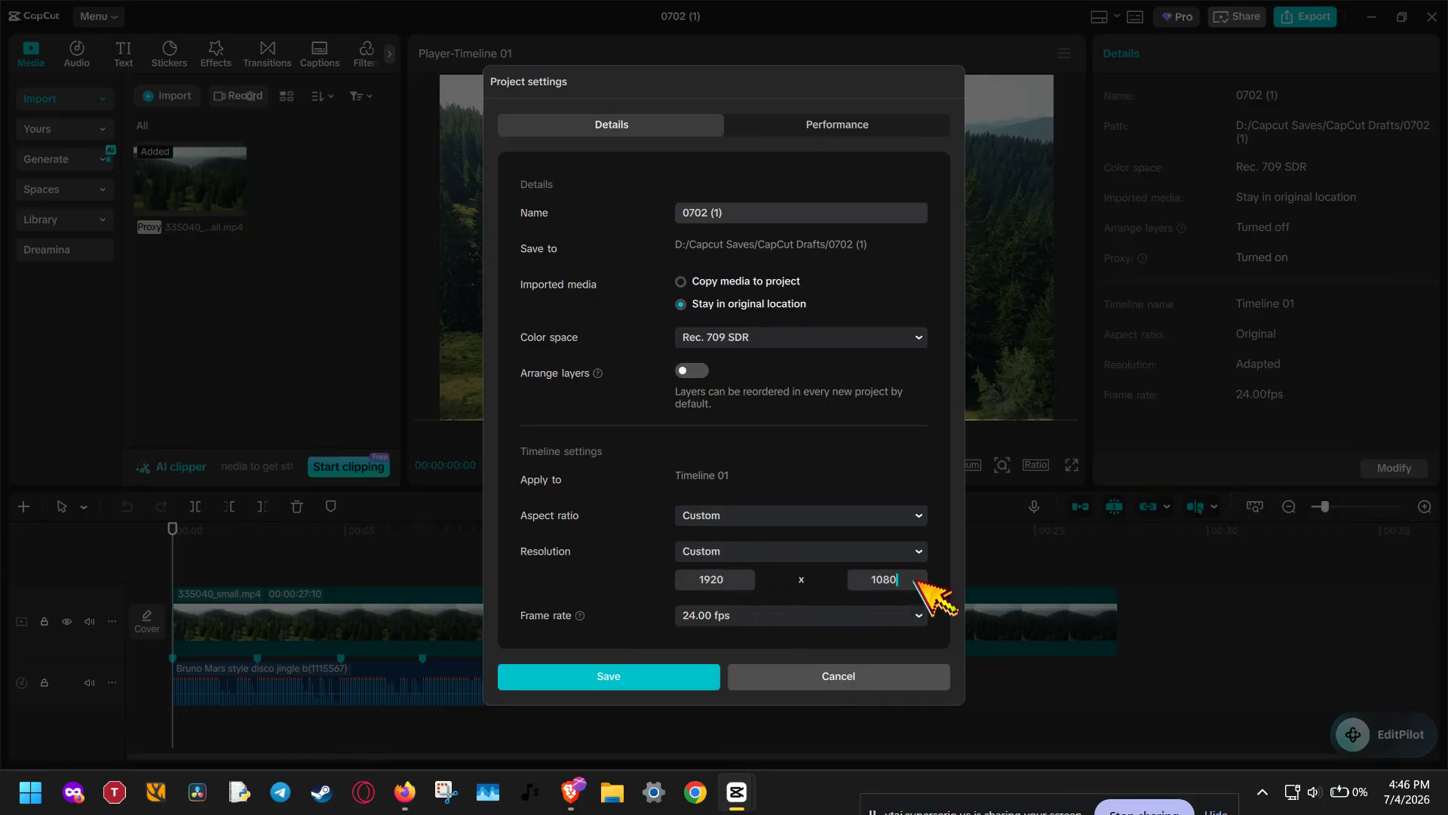
pyautogui.click(873, 583)
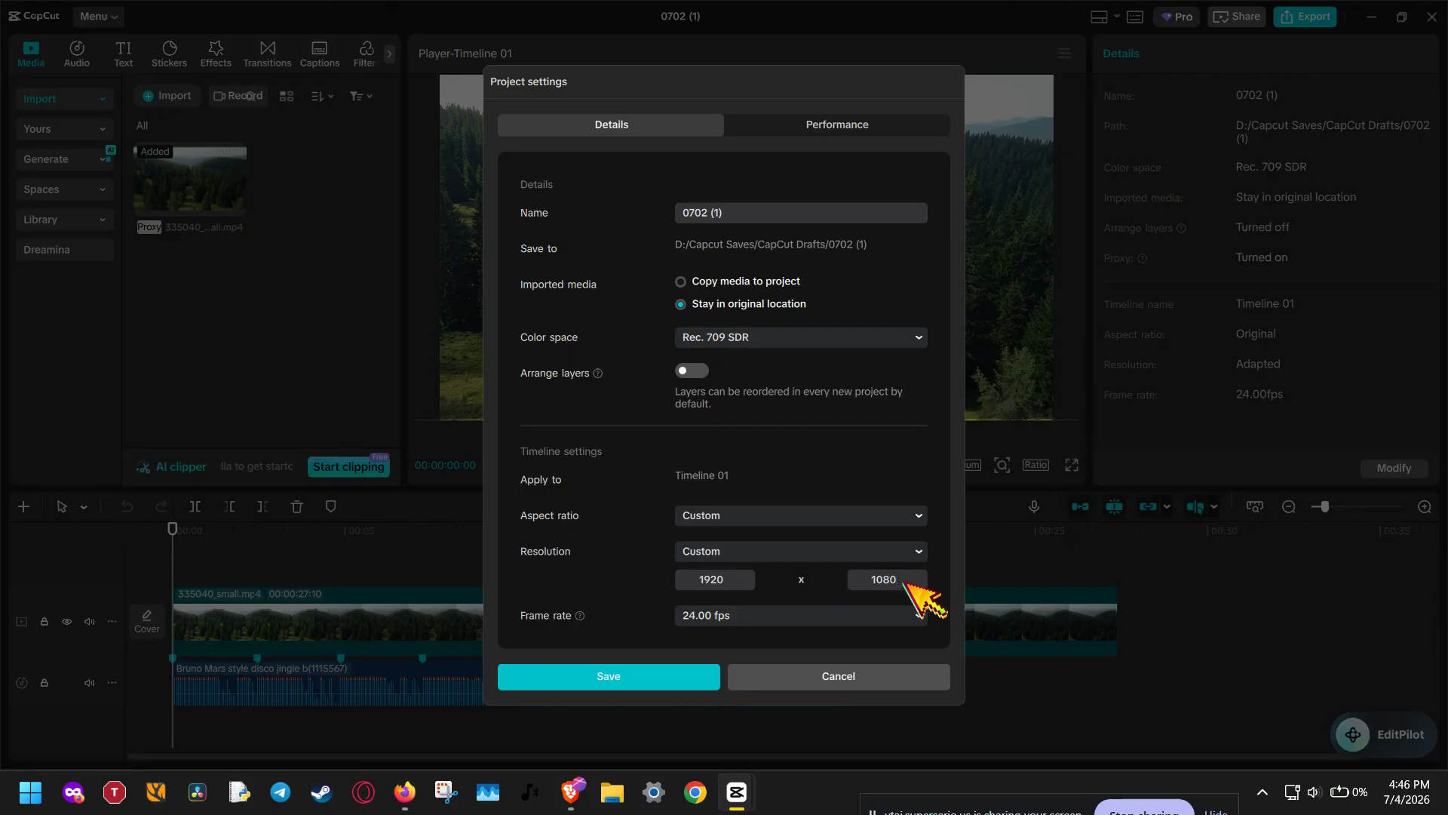
pyautogui.click(905, 519)
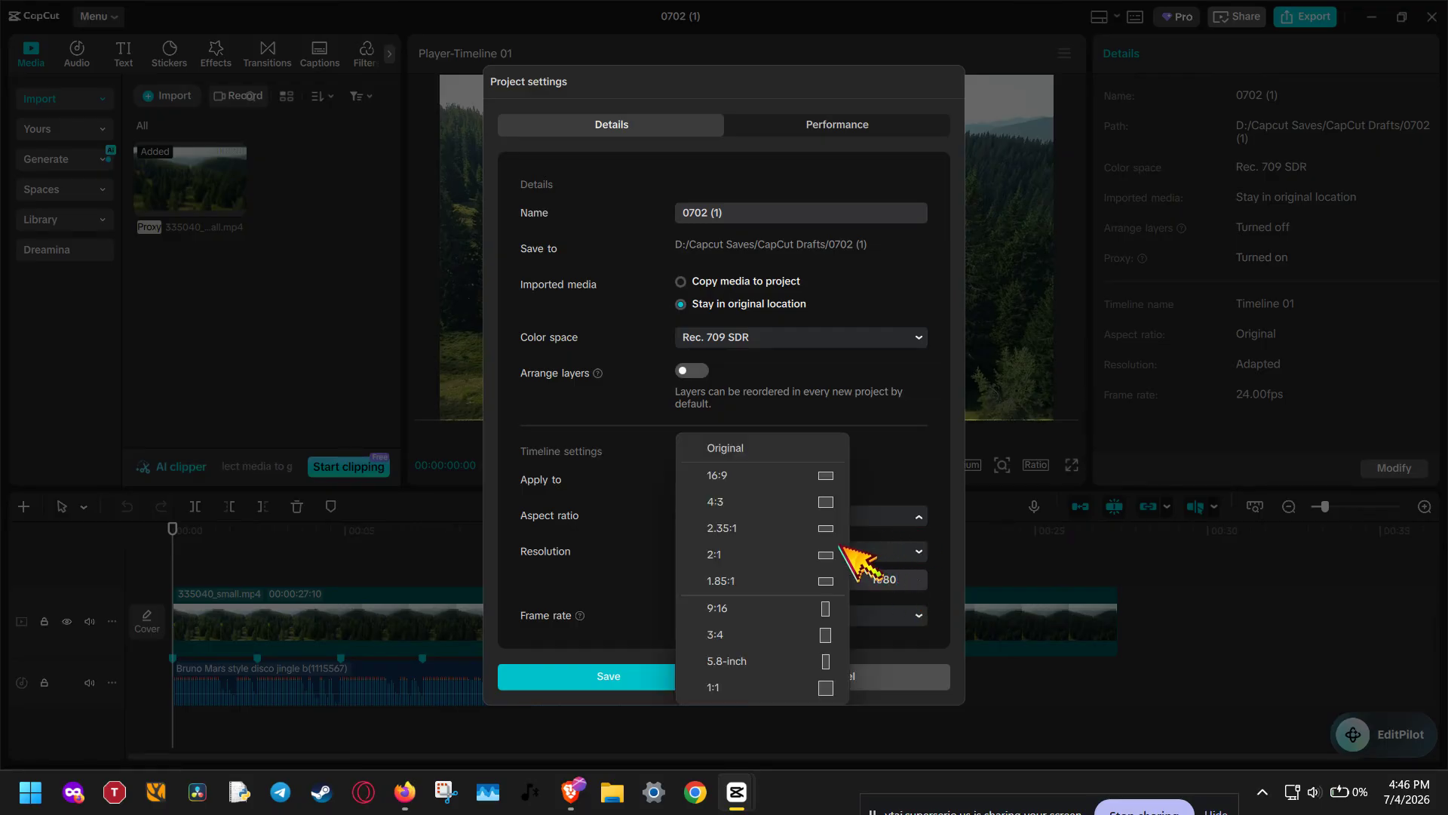
pyautogui.click(741, 608)
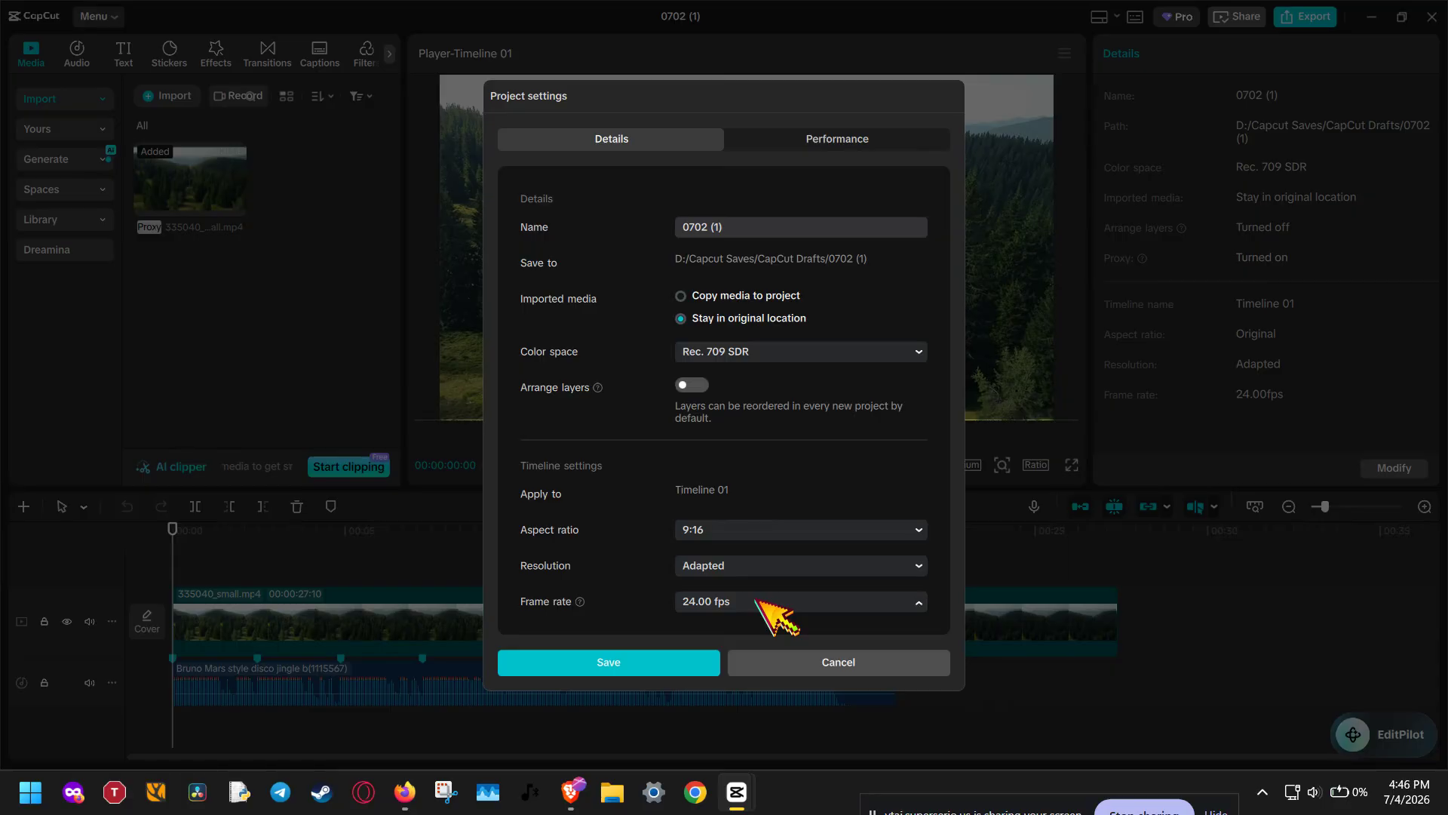
# Set the timeline's frame rate to 30.00 fps, comparing 60.00 fps before saving the project settings at 30.00 fps.
pyautogui.click(758, 601)
pyautogui.click(771, 483)
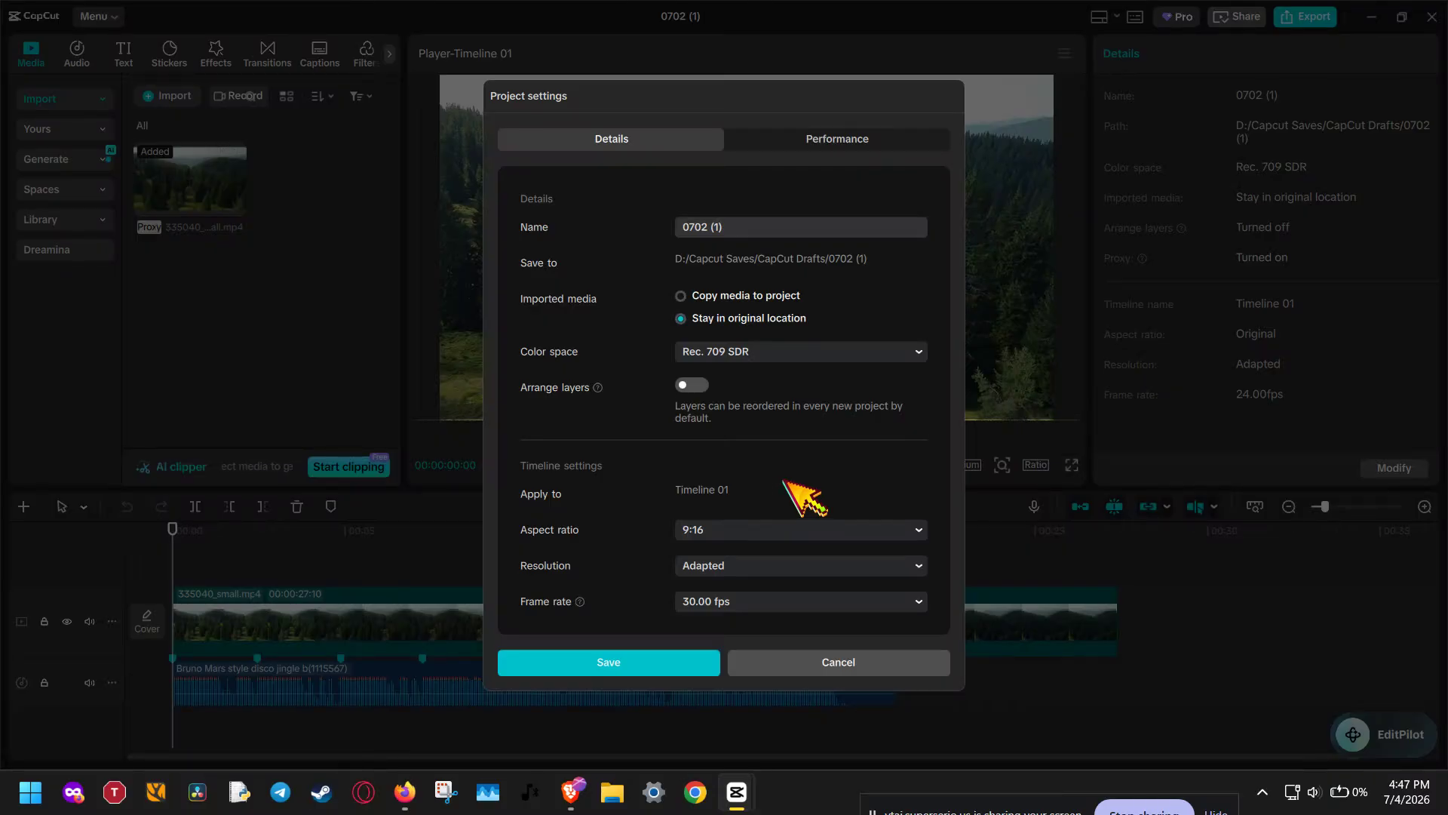
pyautogui.click(785, 587)
pyautogui.click(785, 586)
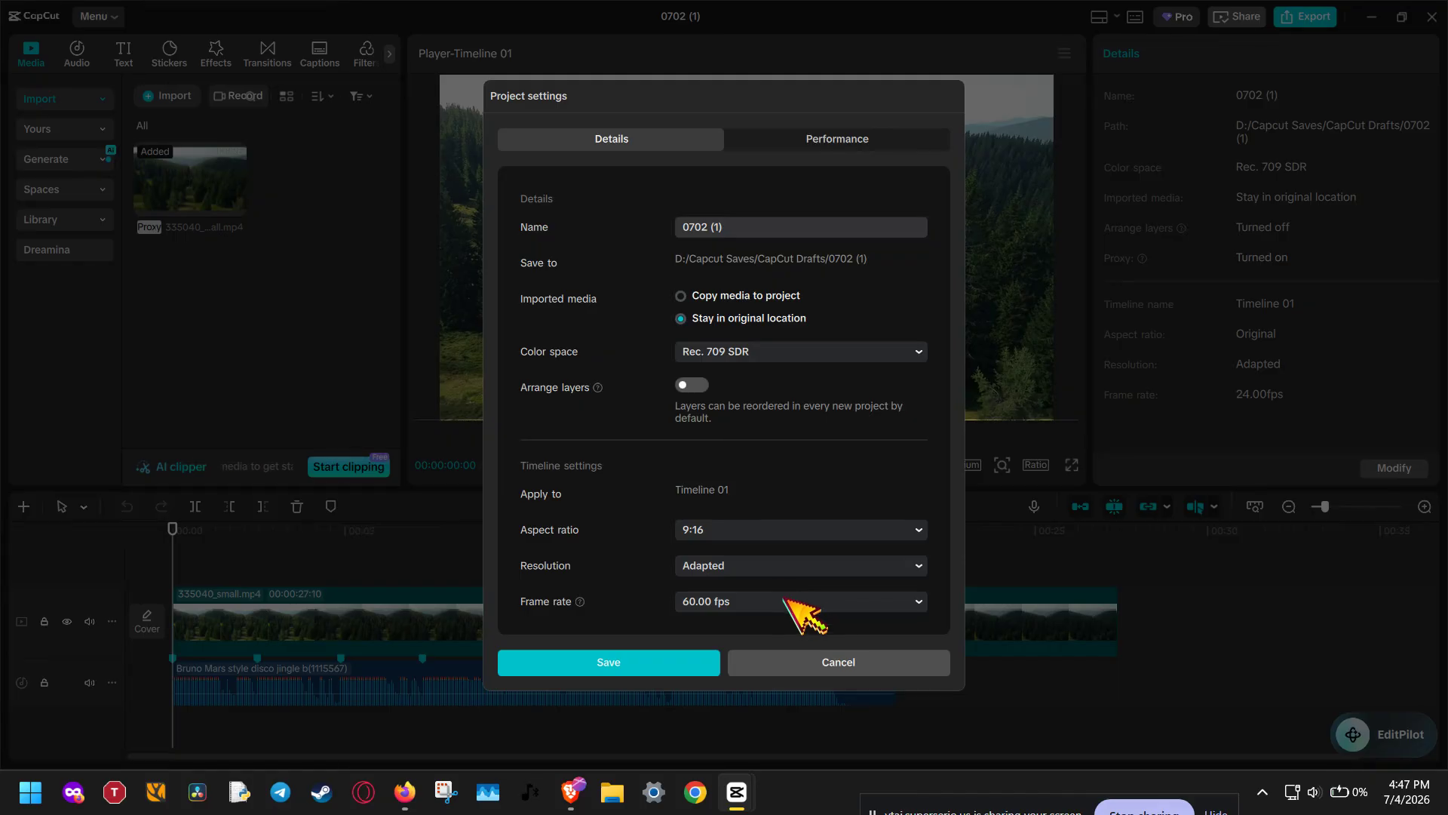
pyautogui.click(786, 587)
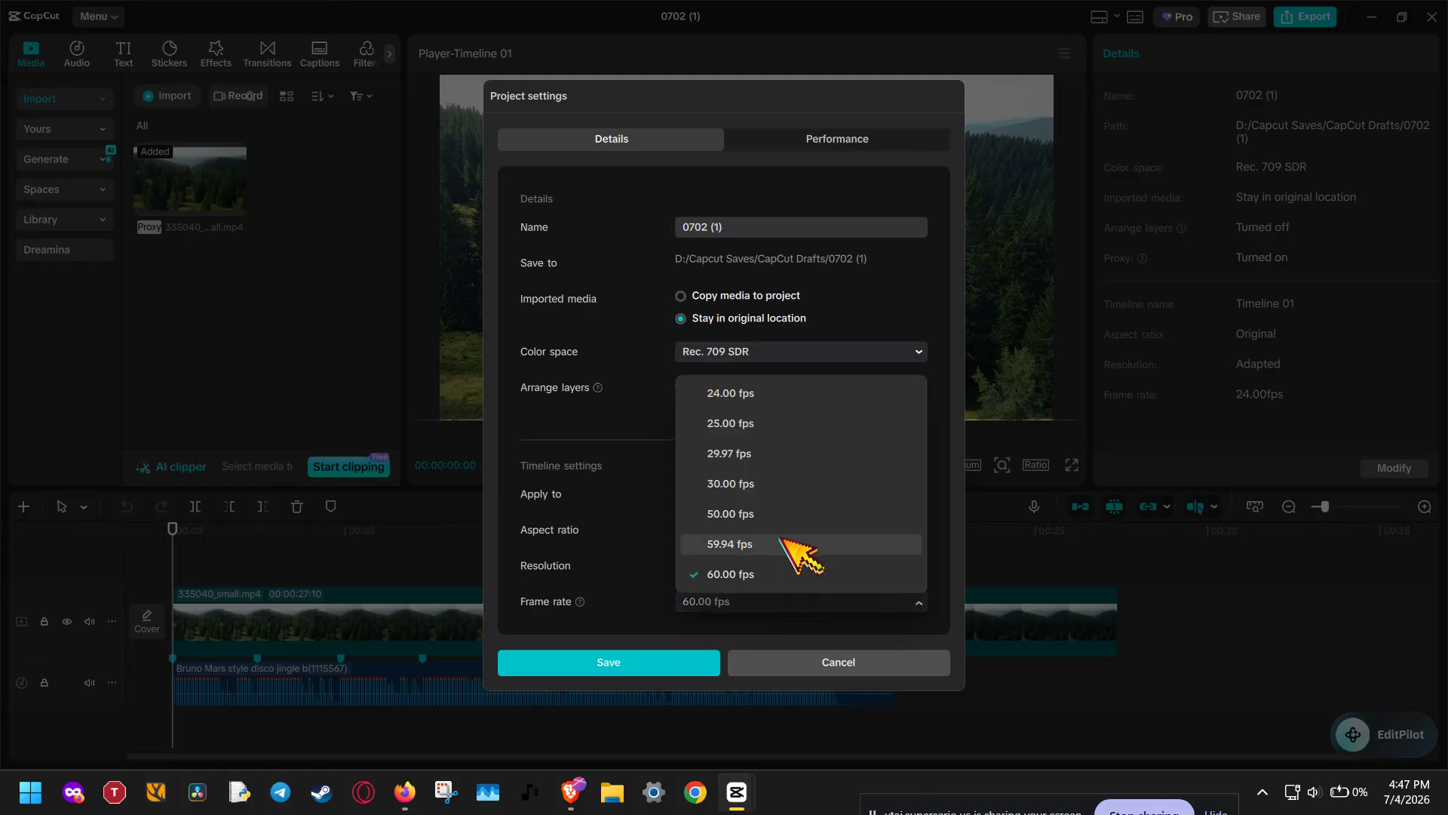
pyautogui.click(801, 489)
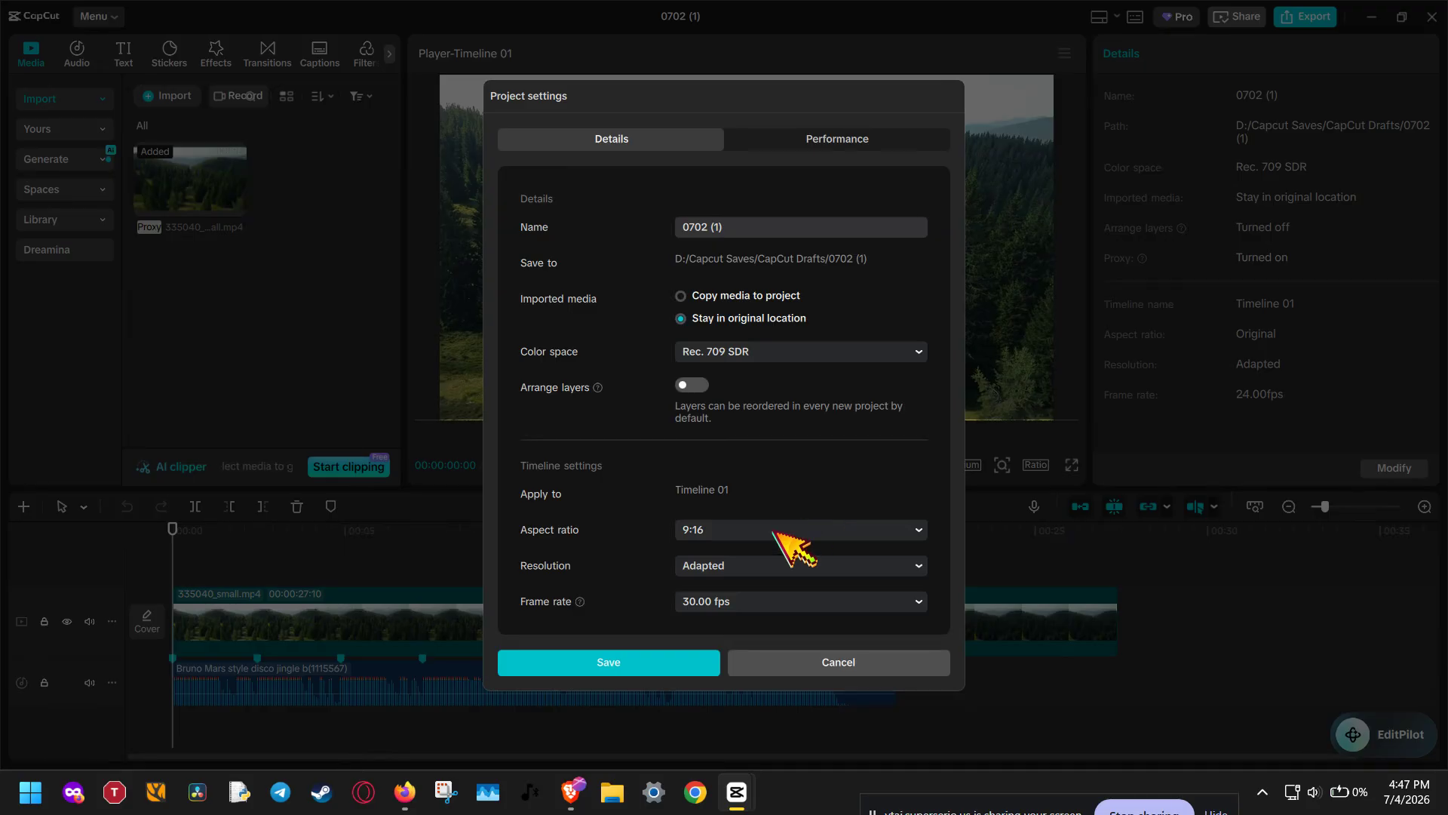
pyautogui.click(690, 660)
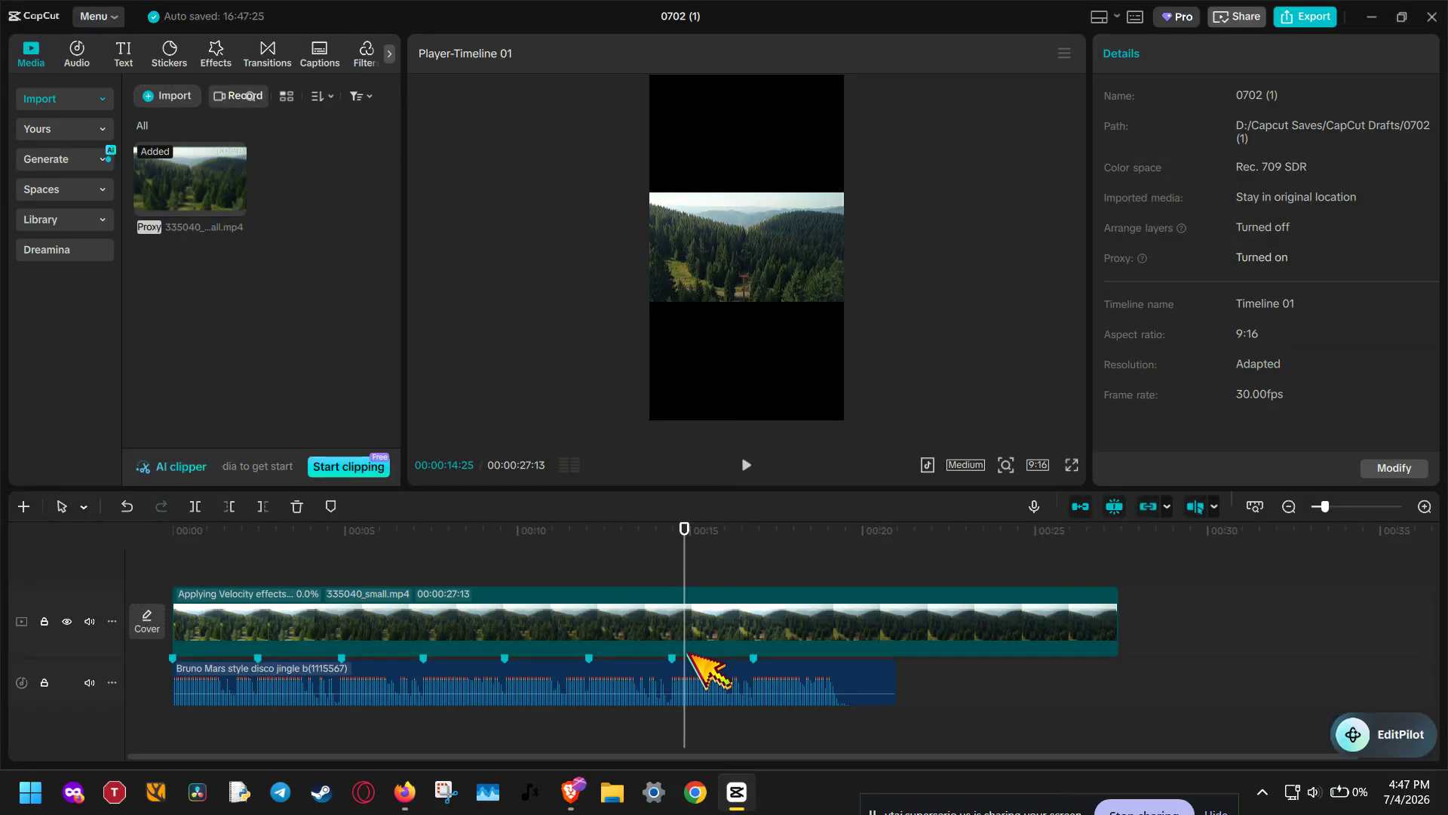
# Scale the forest clip up to 315% in the preview so it fills the vertical frame.
pyautogui.click(769, 272)
pyautogui.moveTo(842, 300); pyautogui.dragTo(1106, 537)
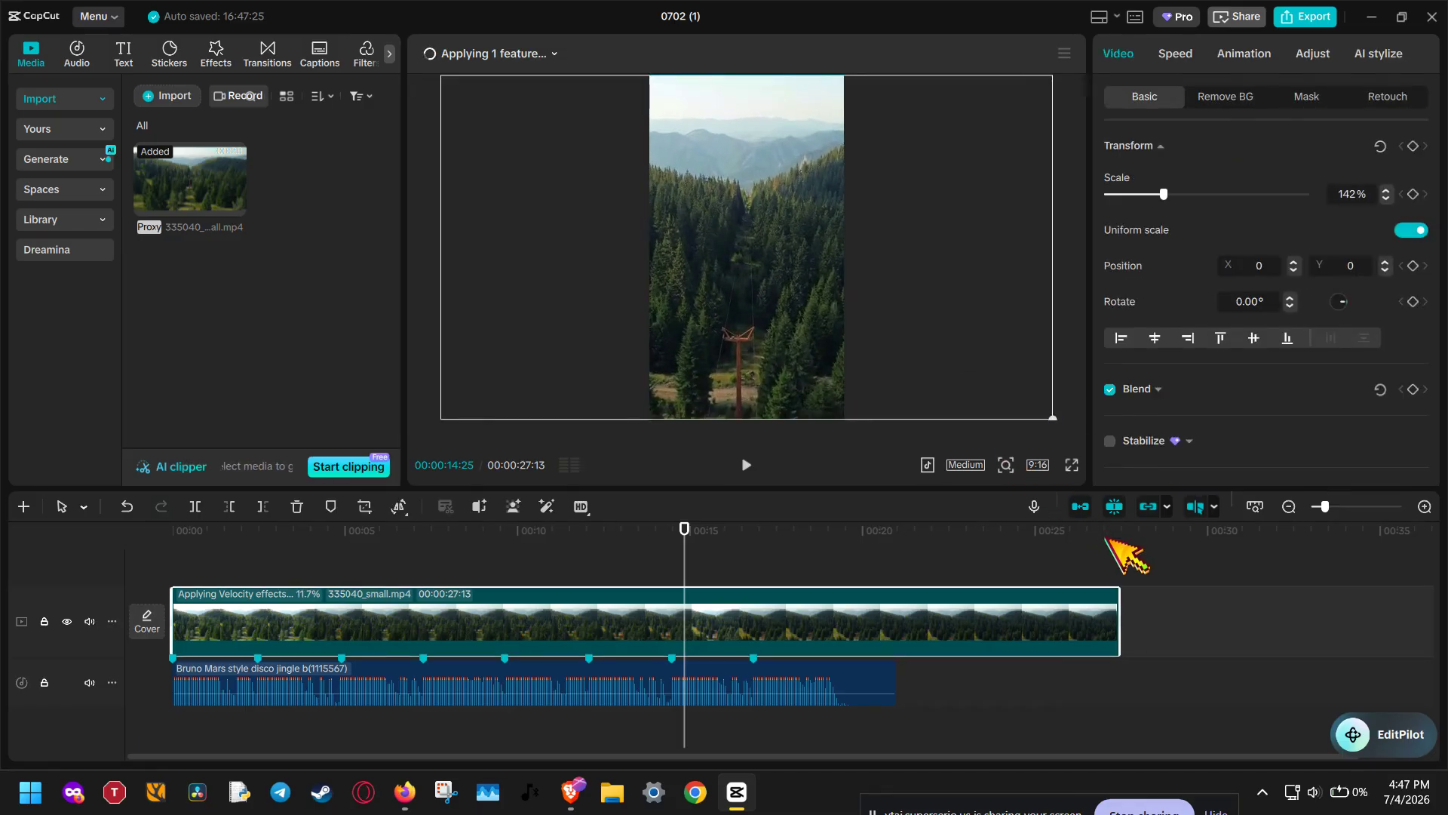
# Open the export settings and set the resolution to 4K and the bit rate to Higher.
pyautogui.click(1312, 22)
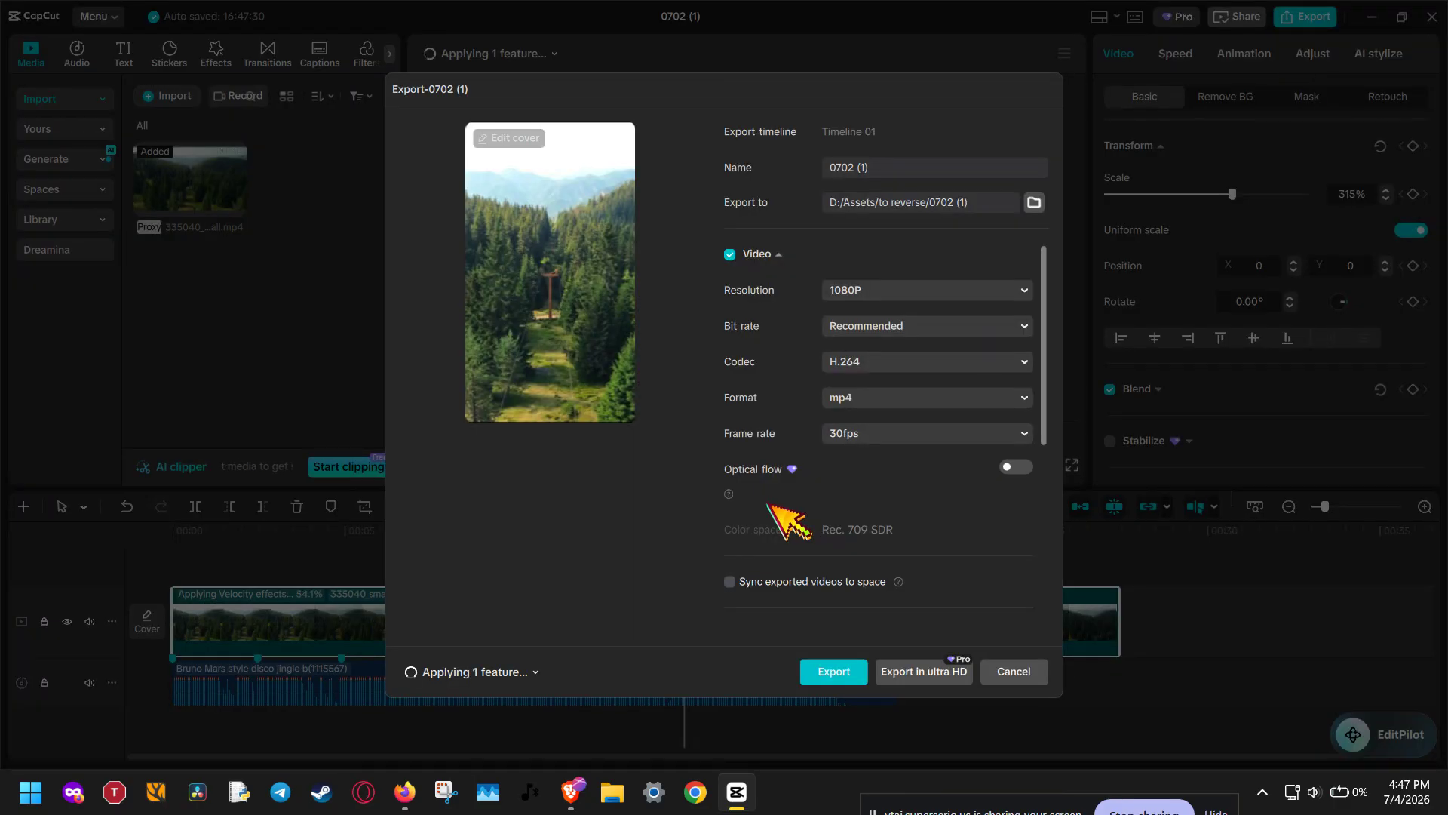
pyautogui.click(901, 285)
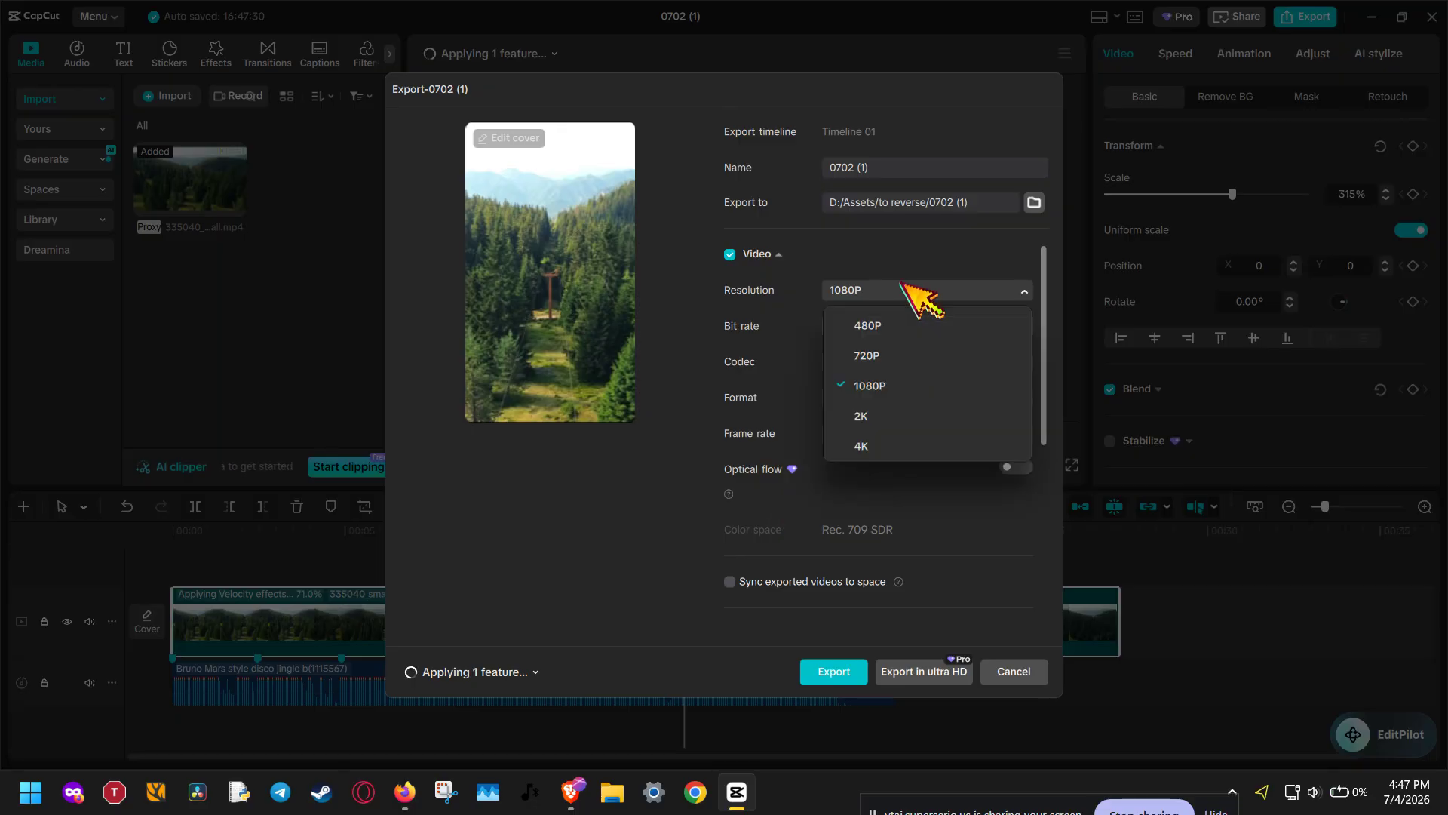
pyautogui.click(898, 439)
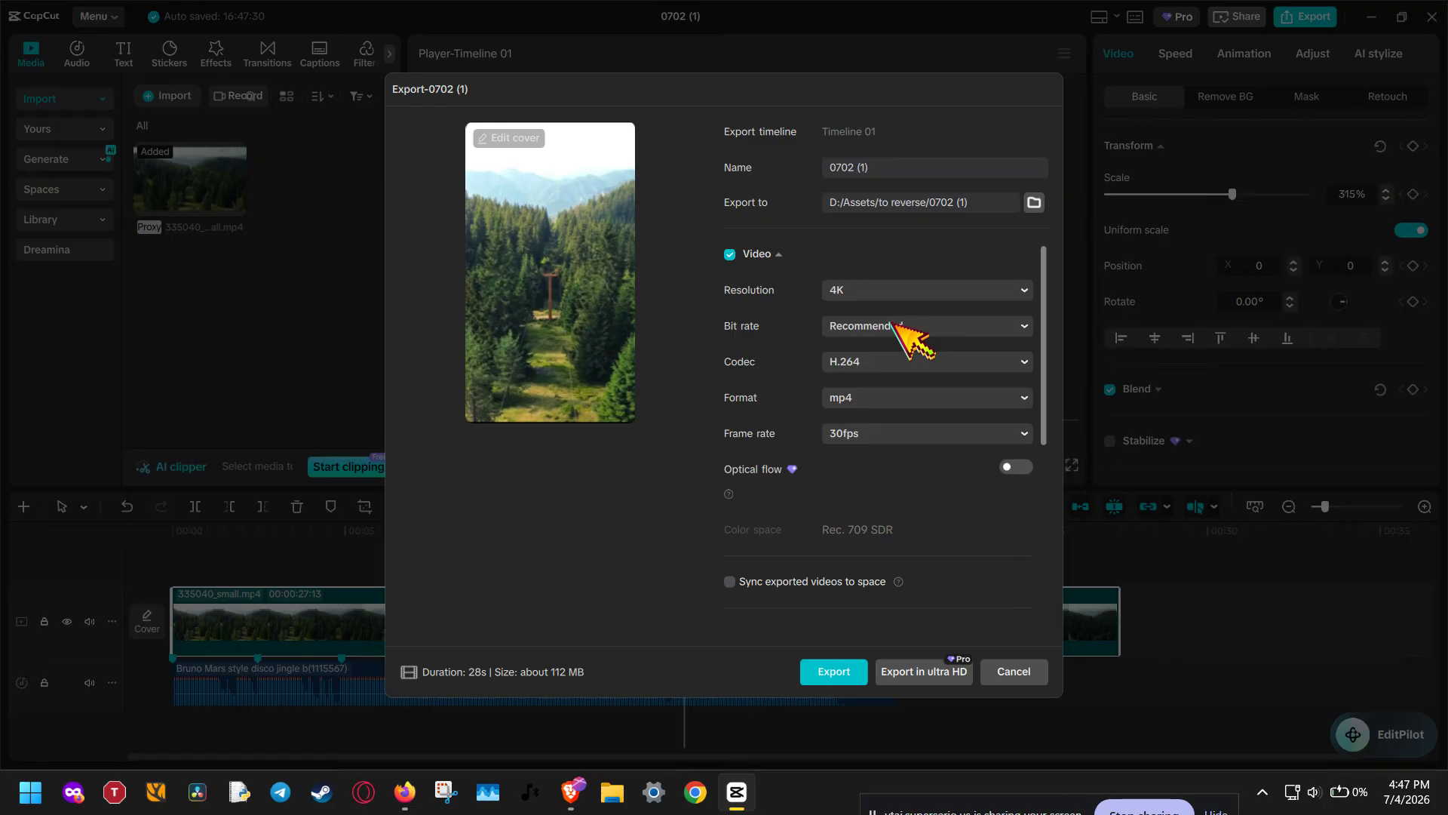
pyautogui.click(914, 326)
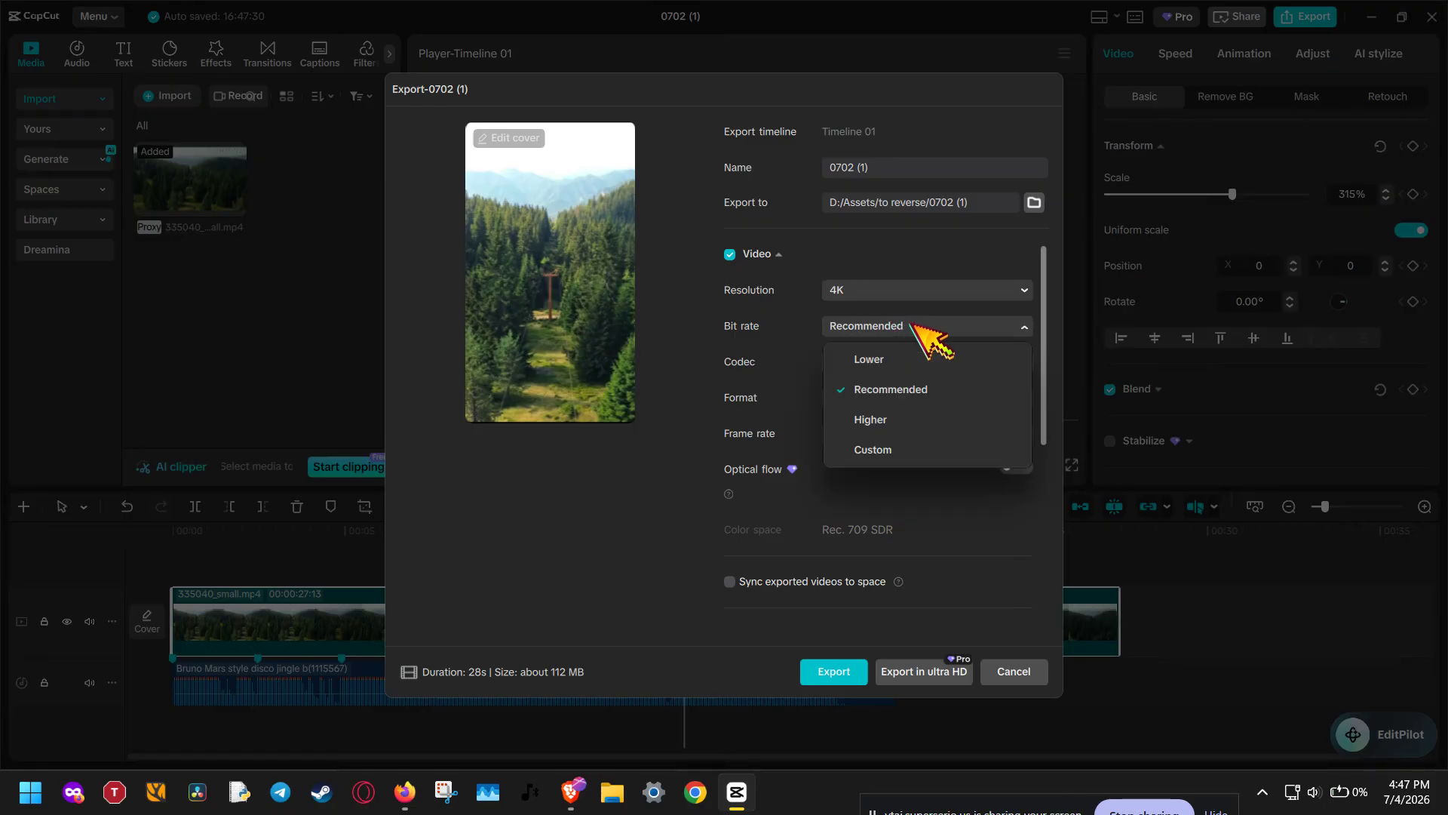
pyautogui.click(919, 419)
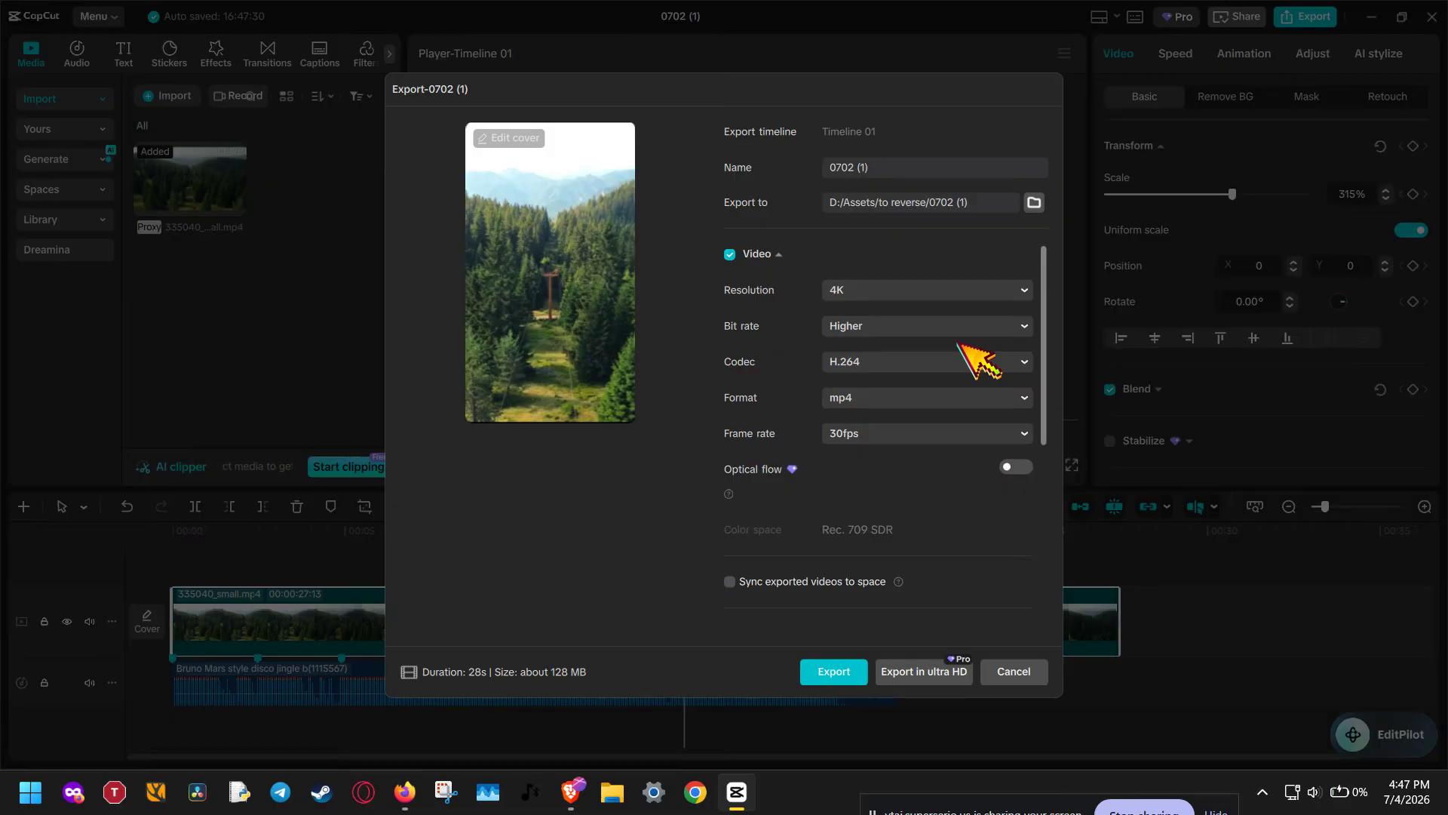
# Switch the export bit rate to Custom and set it to 50000 Kbps.
pyautogui.click(976, 327)
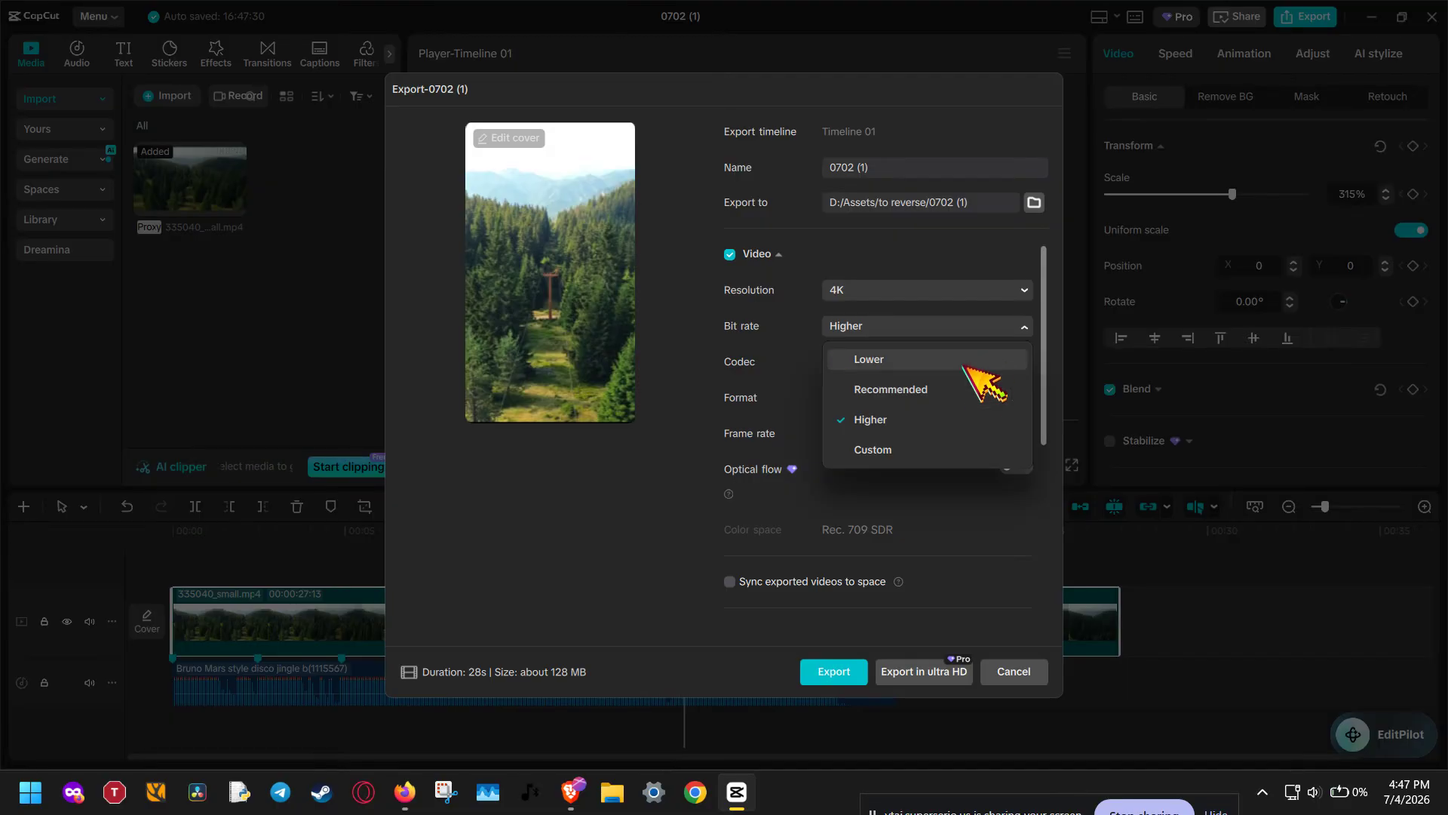
pyautogui.click(935, 450)
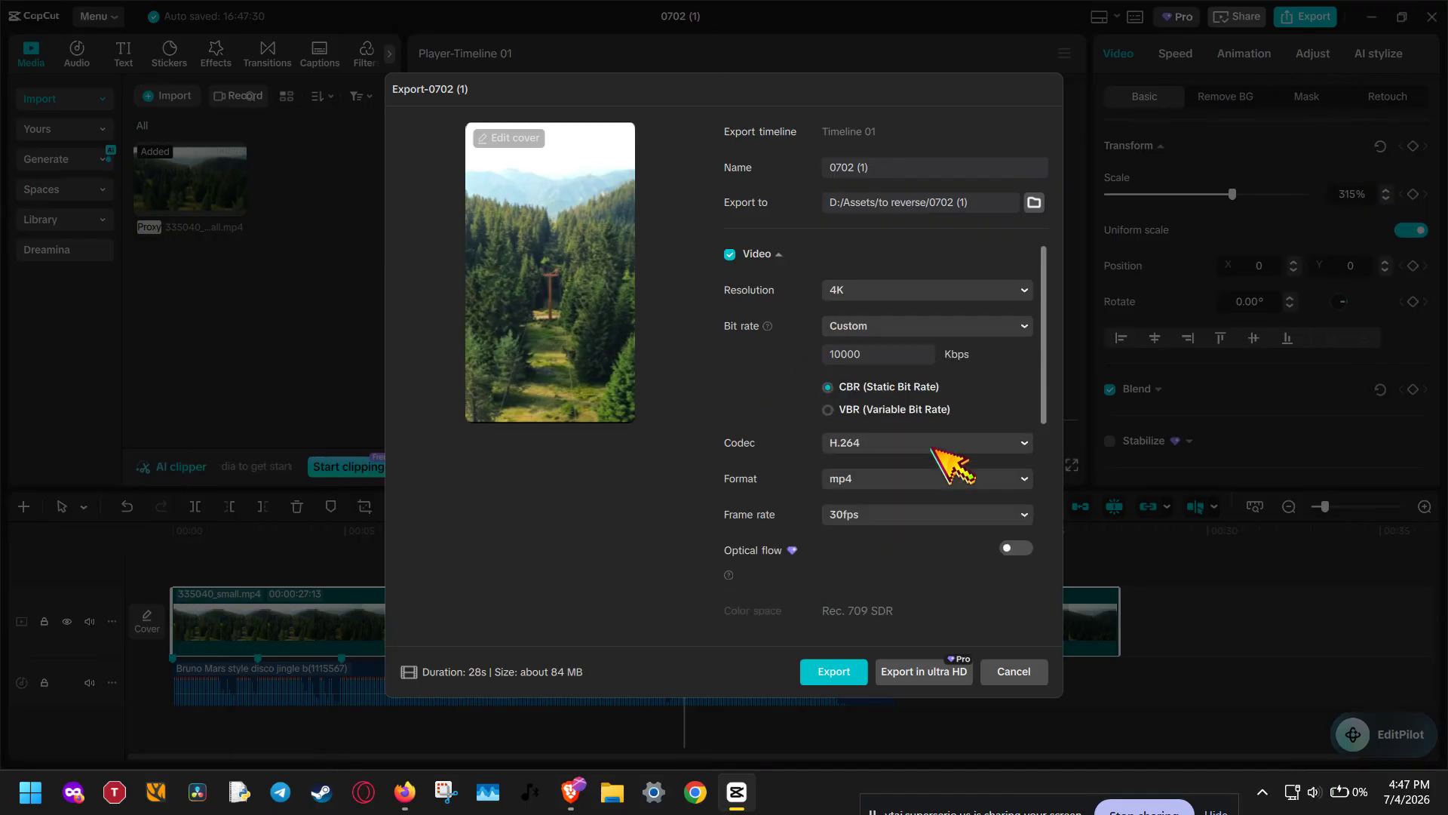
pyautogui.click(839, 359)
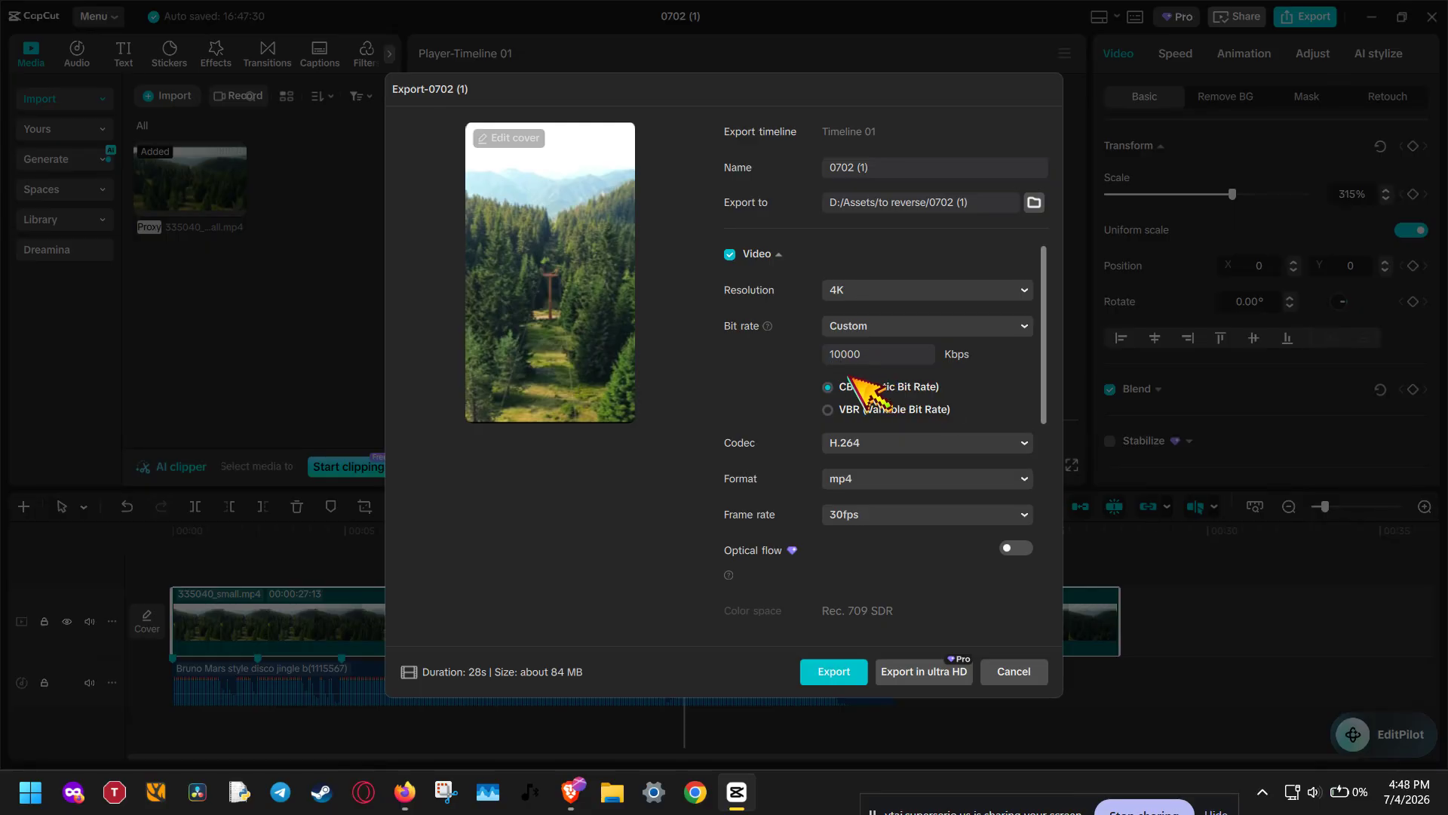
pyautogui.press('BackSpace')
pyautogui.write('5')
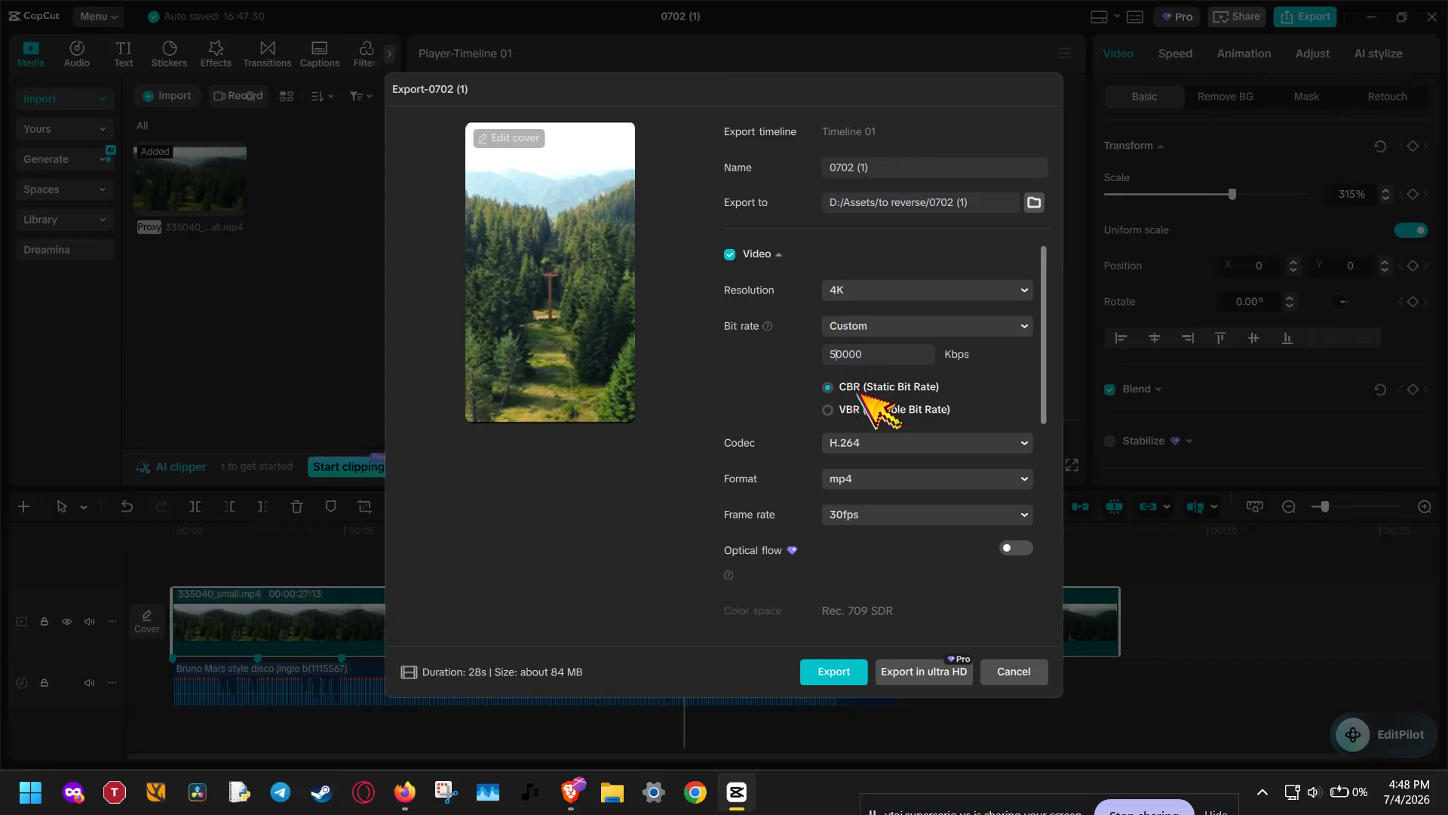
pyautogui.press('Return')
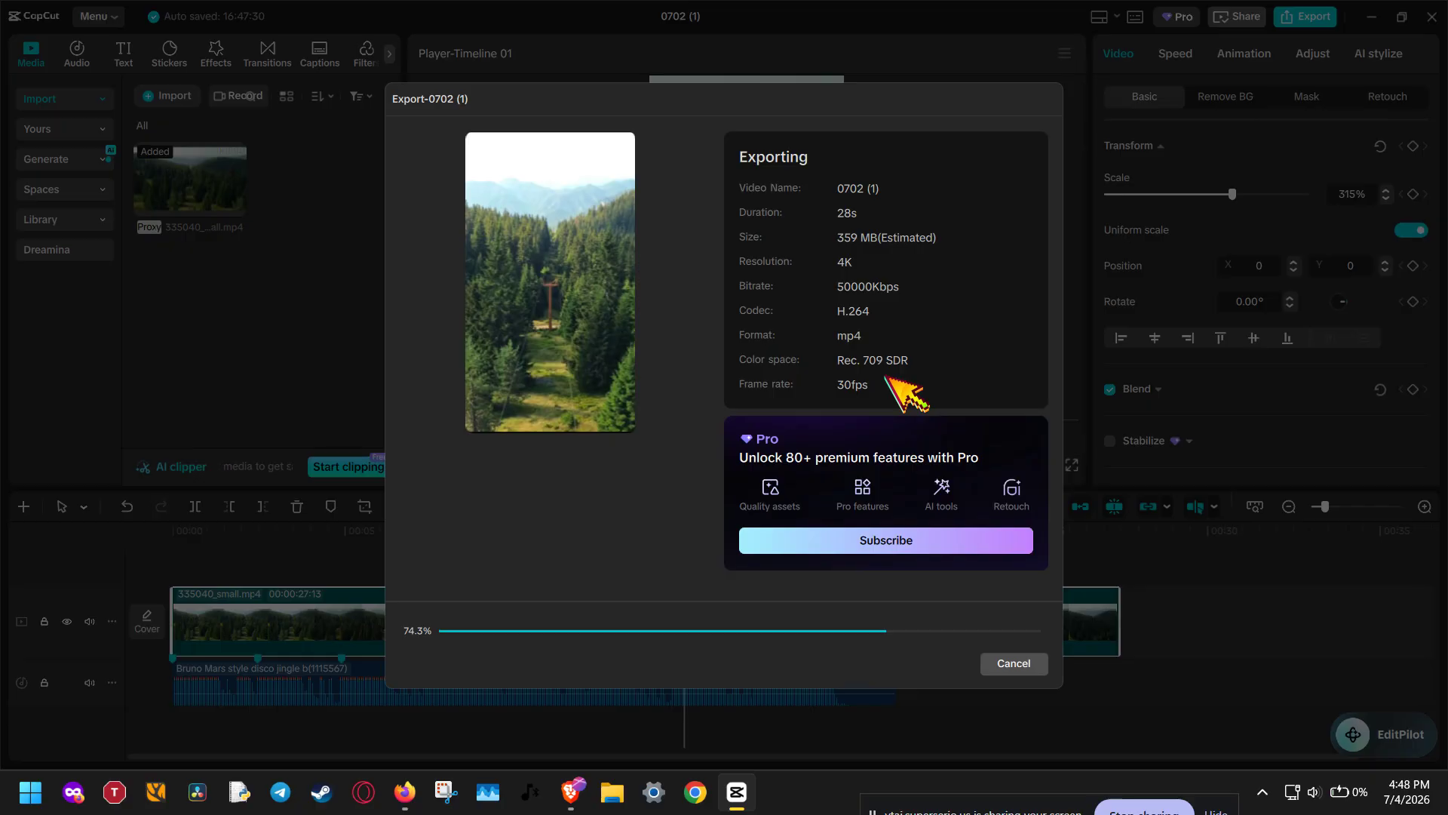
pyautogui.click(1011, 662)
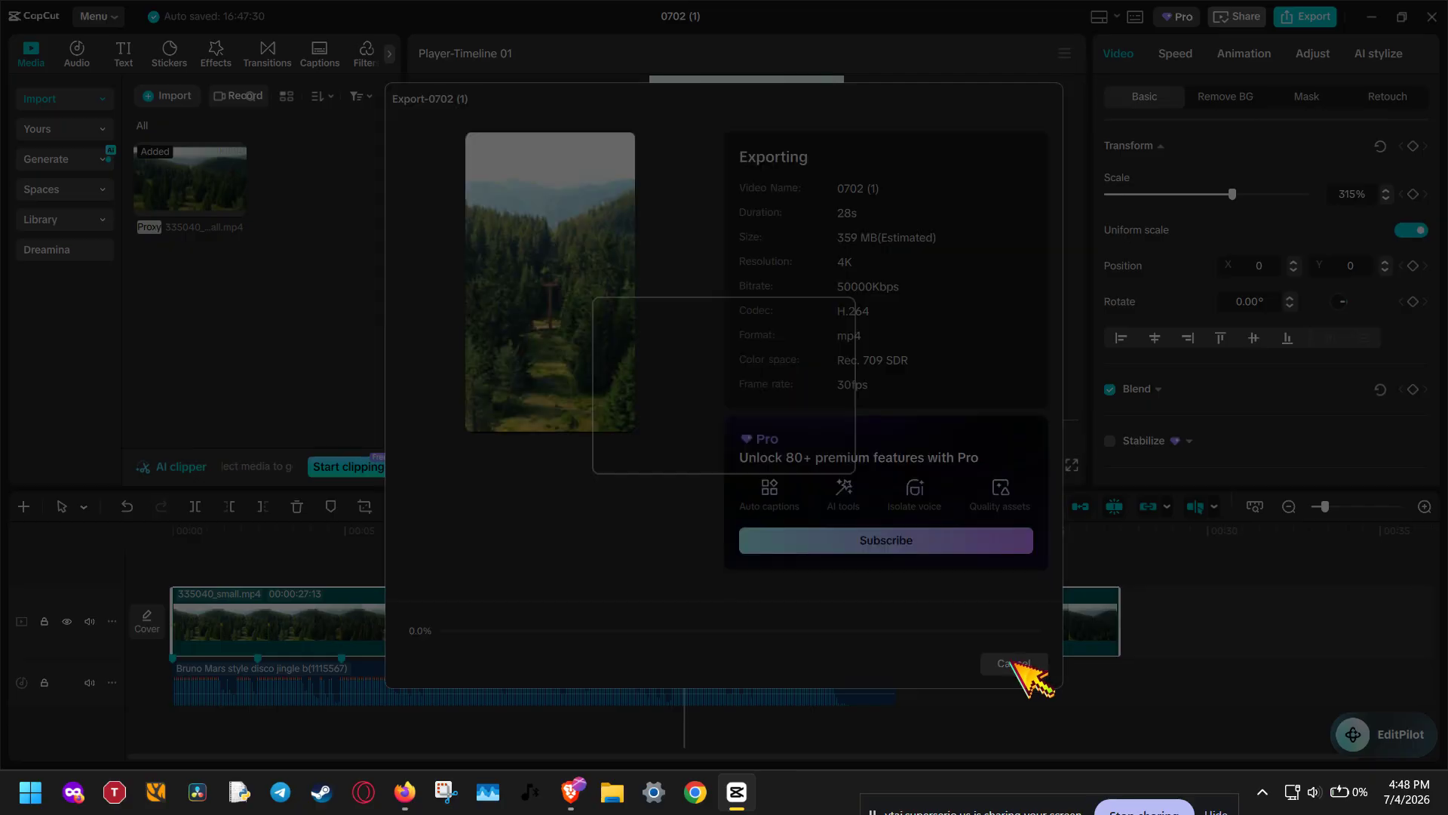
pyautogui.click(685, 451)
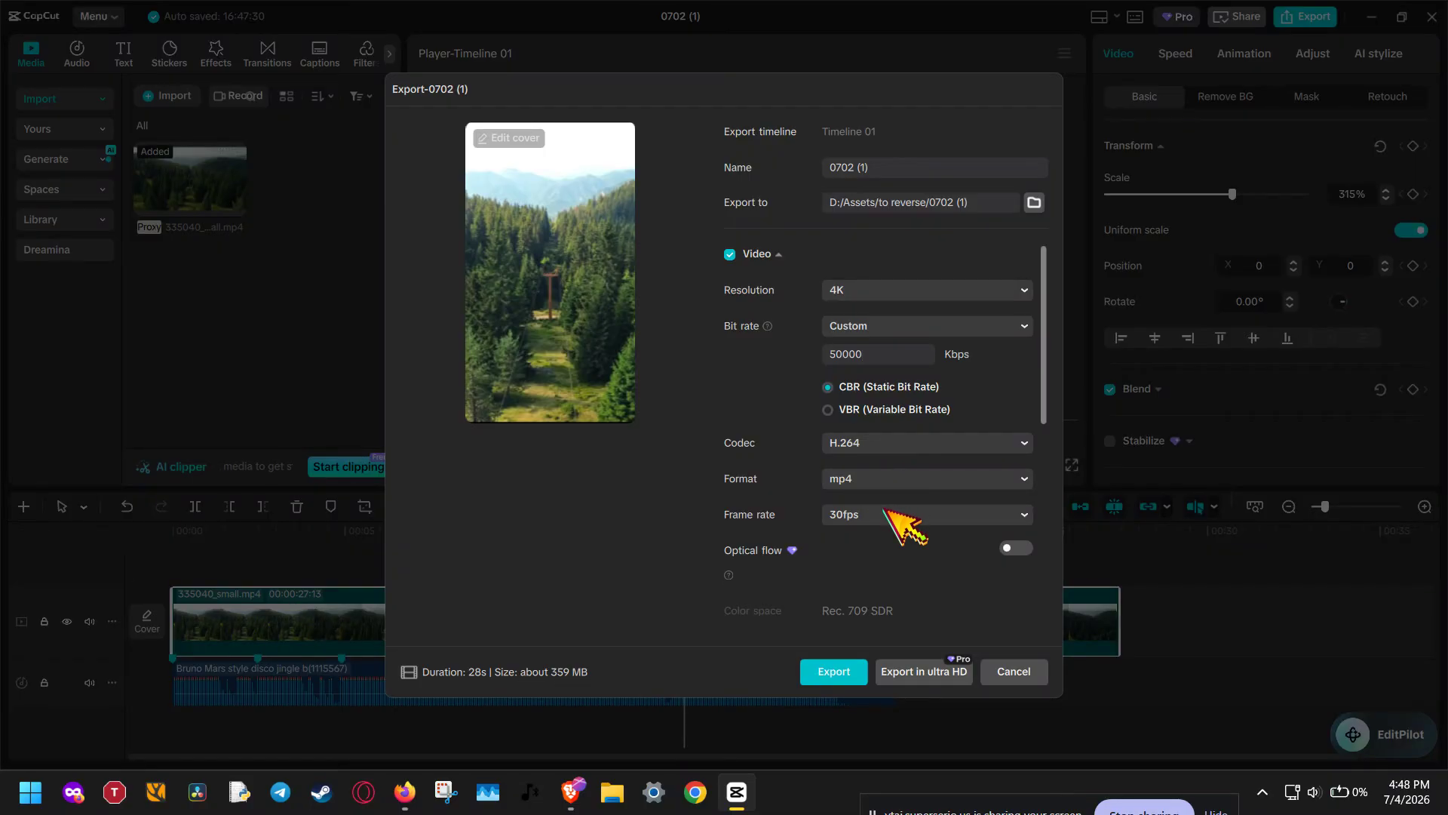
# Switch the export codec to HEVC and back to H.264, leaving the export settings without exporting.
pyautogui.click(905, 448)
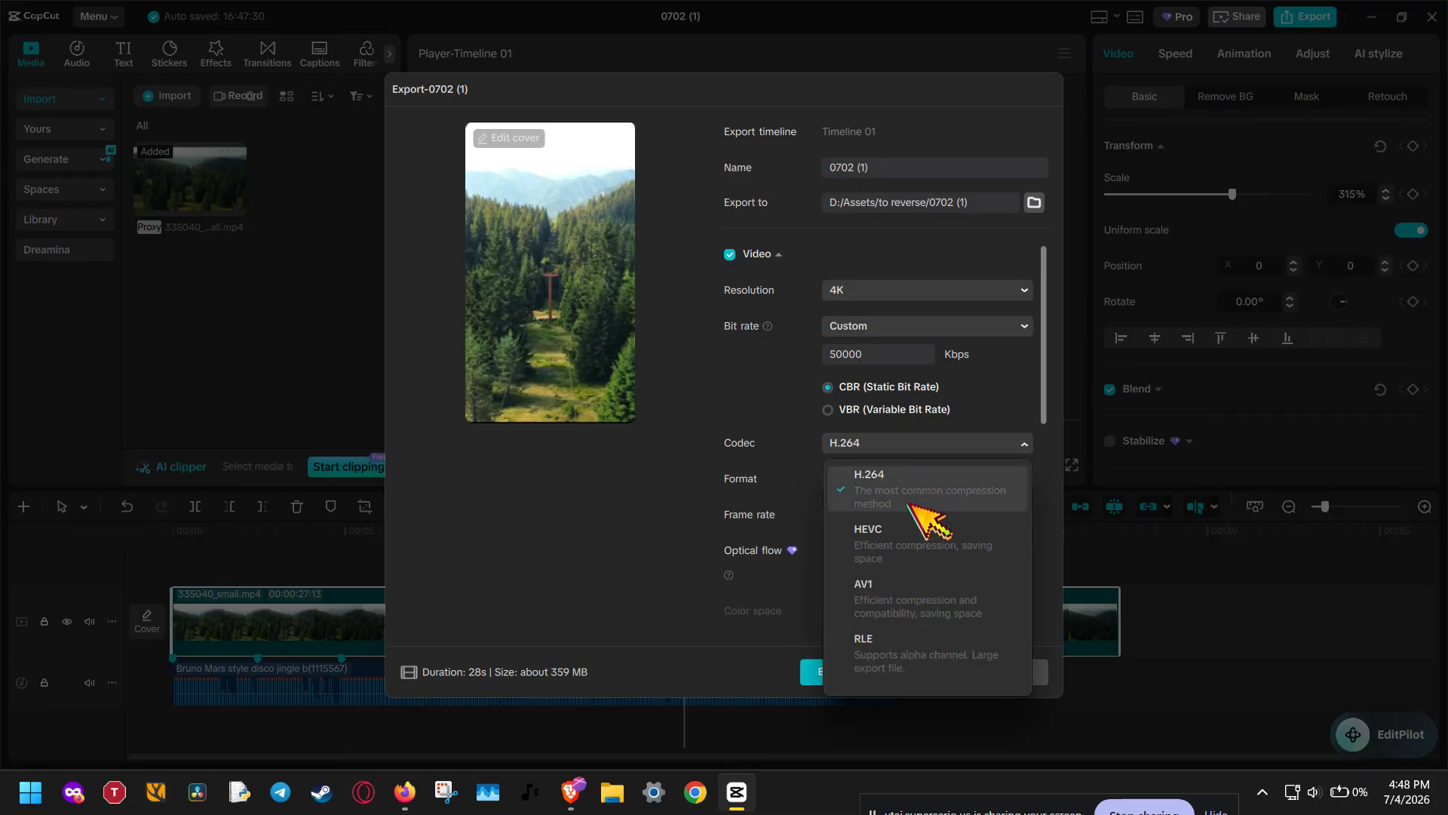
pyautogui.click(999, 543)
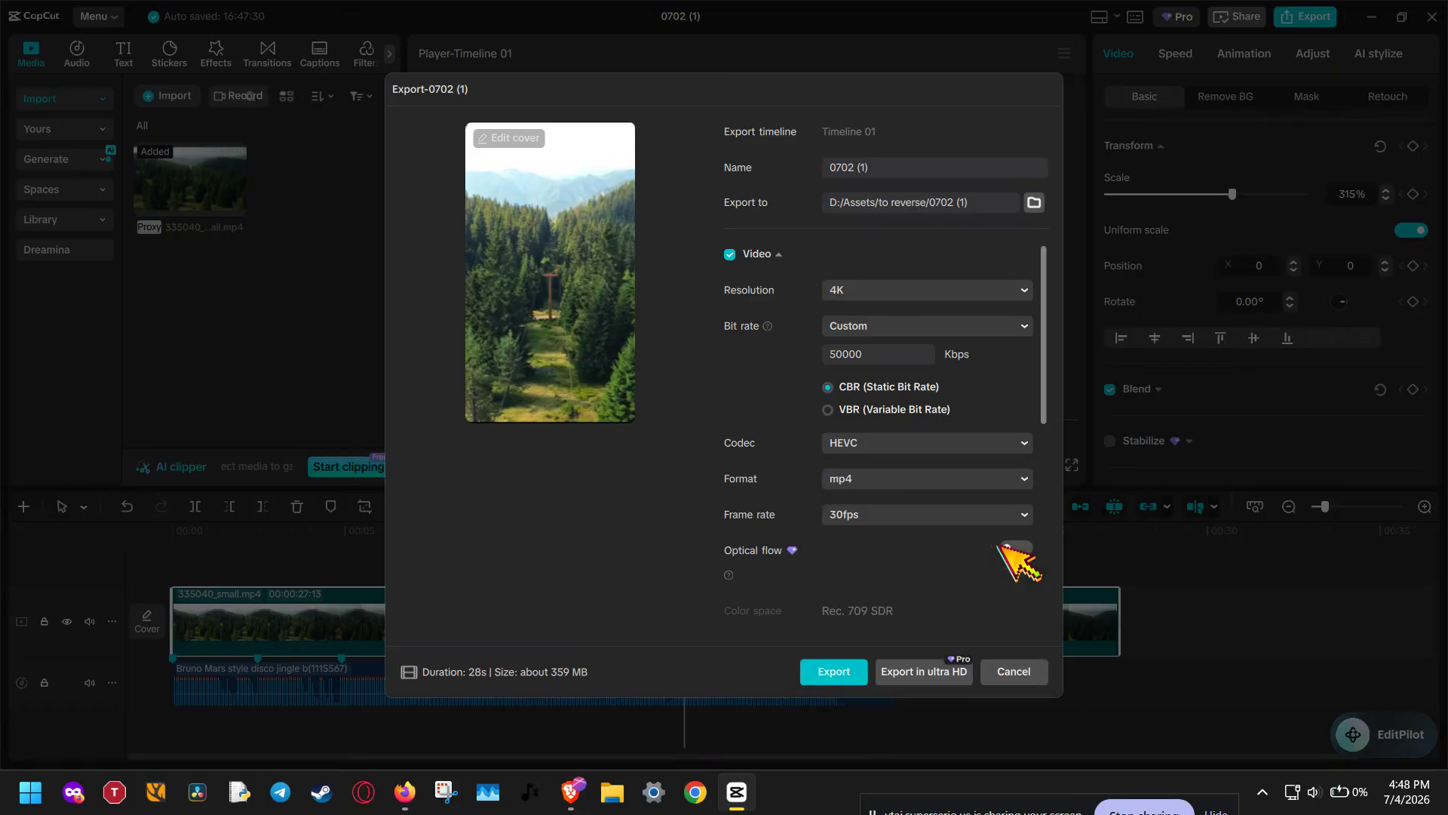
pyautogui.click(909, 445)
pyautogui.click(892, 474)
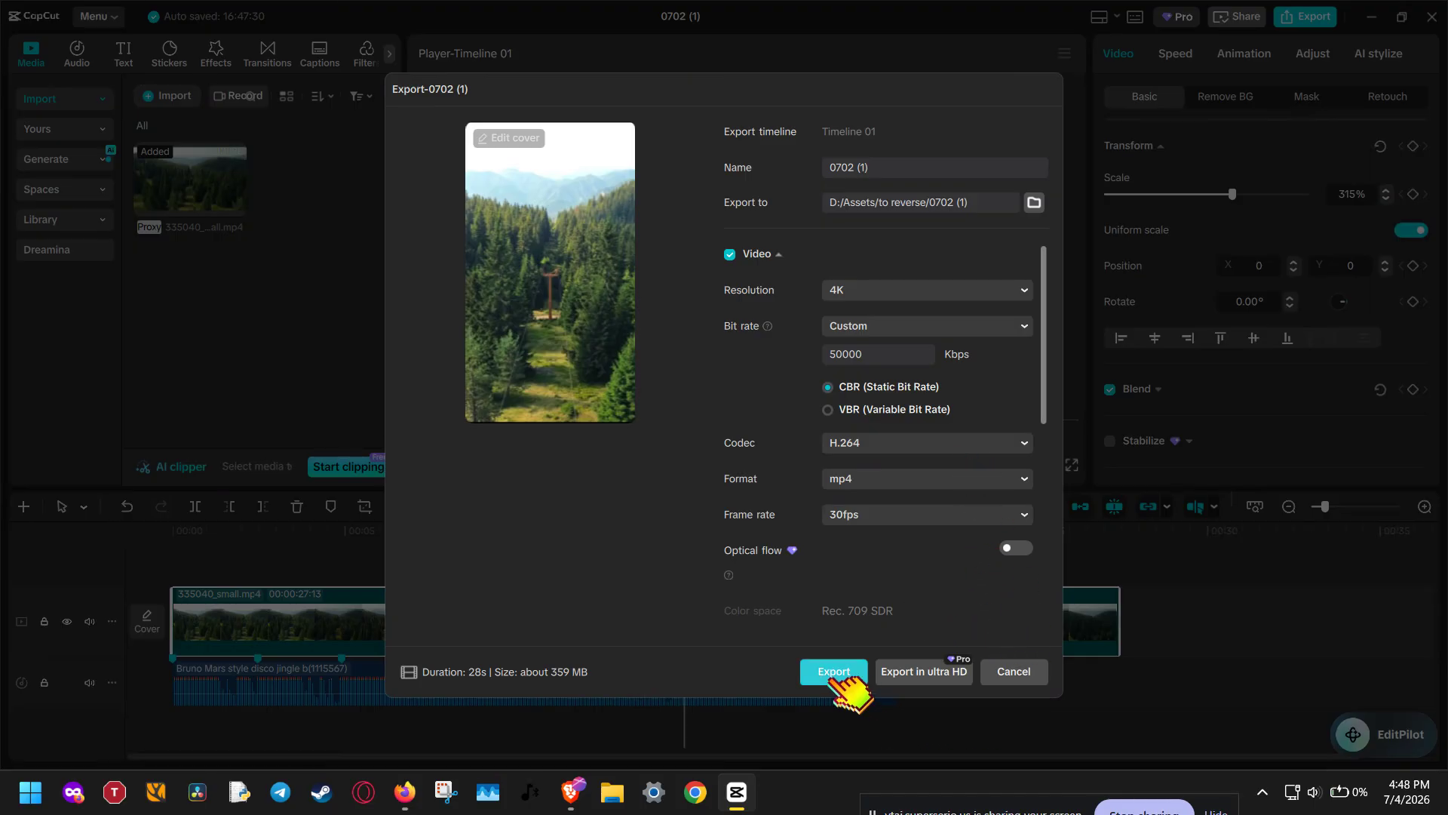
pyautogui.click(1020, 675)
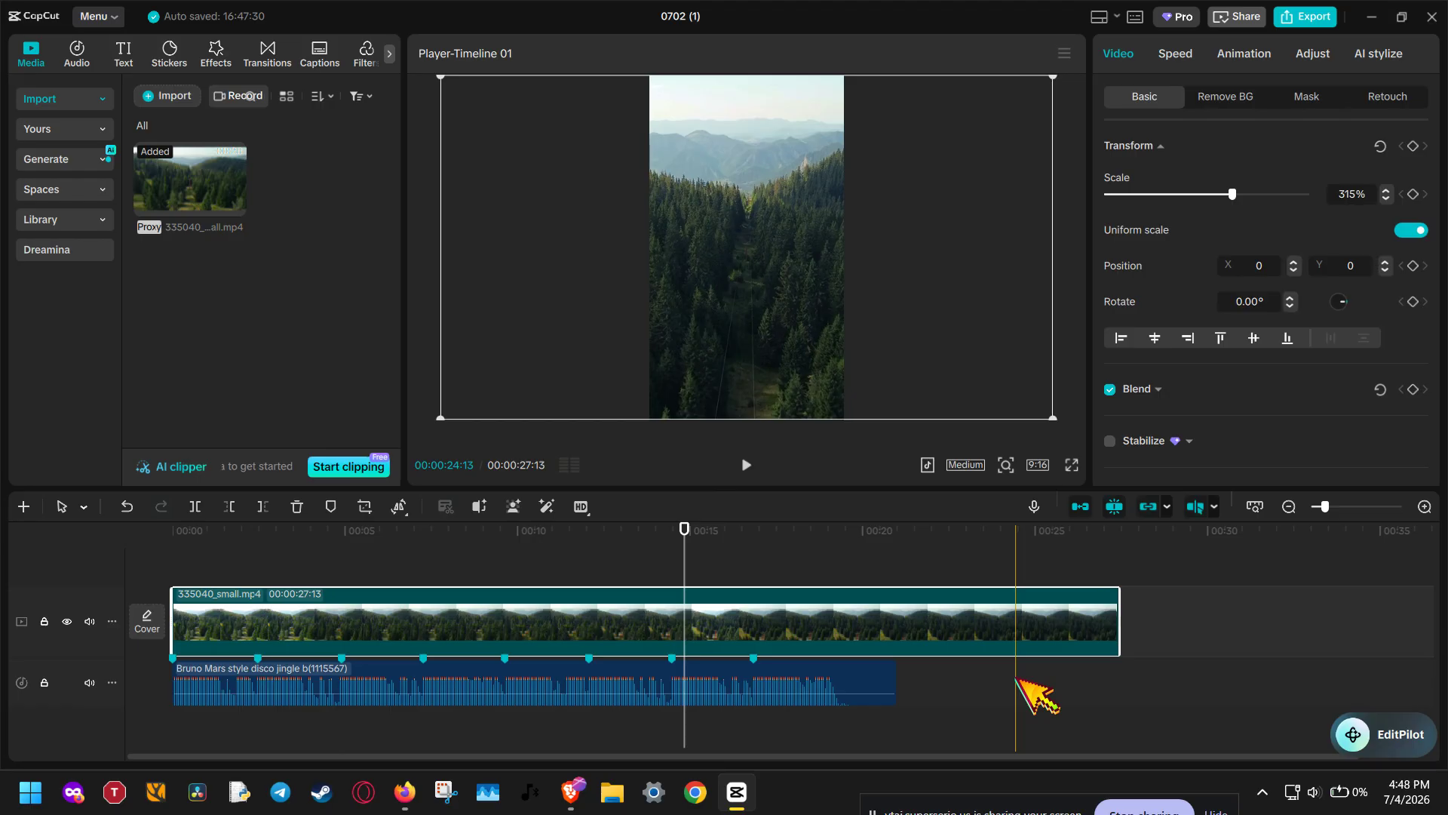